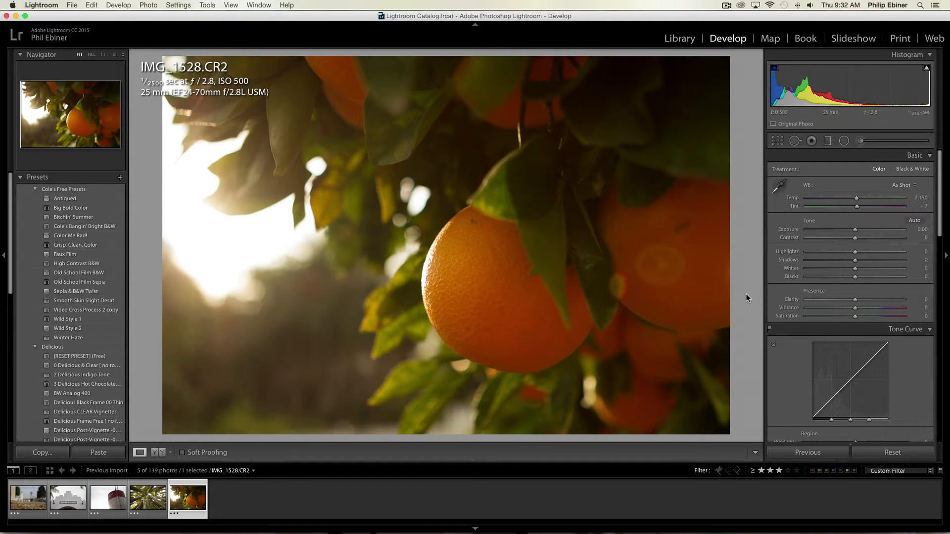
Step: Browse the other filmstrip photos and return to IMG_1528.CR2, the close-up of the oranges
{"action": "left_click", "coordinate": [153, 498]}
{"action": "key", "text": "Left"}
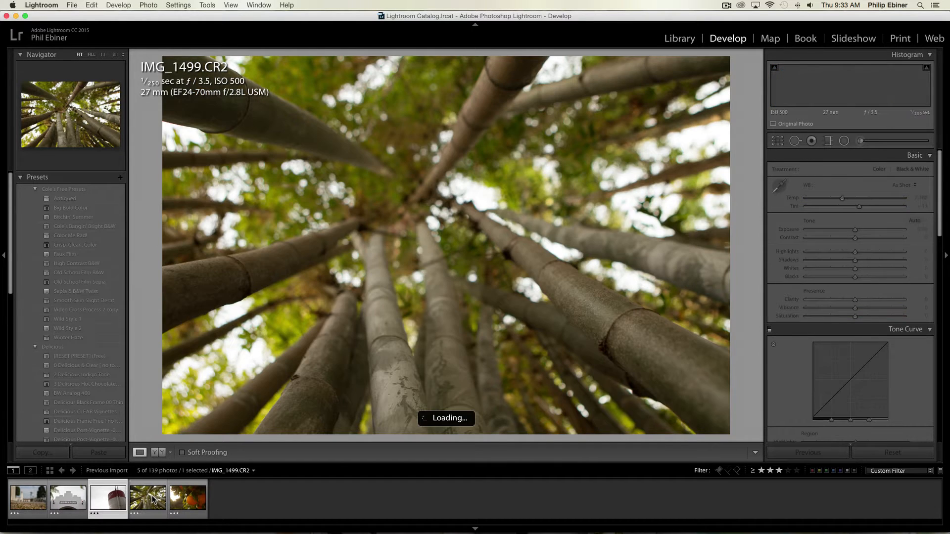
{"action": "key", "text": "Left"}
{"action": "key", "text": "Left"}
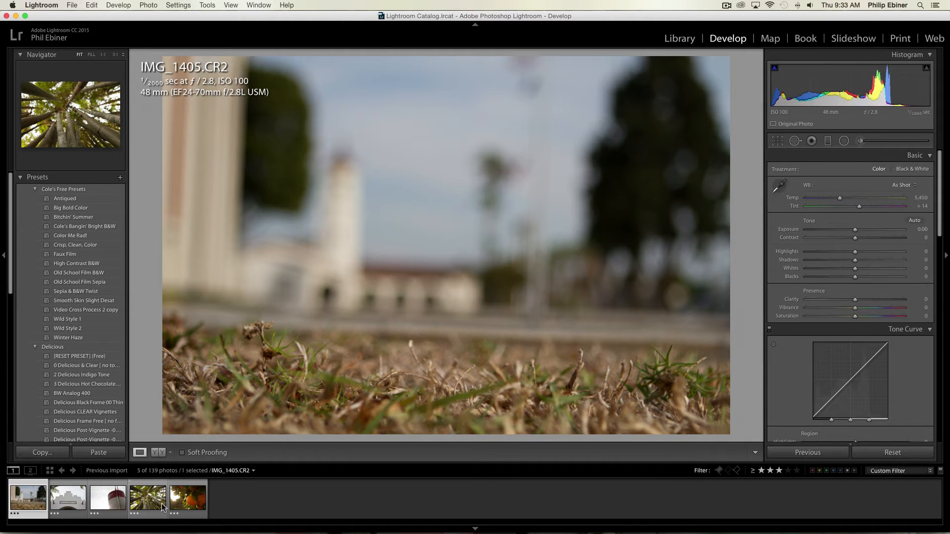
{"action": "left_click", "coordinate": [188, 499]}
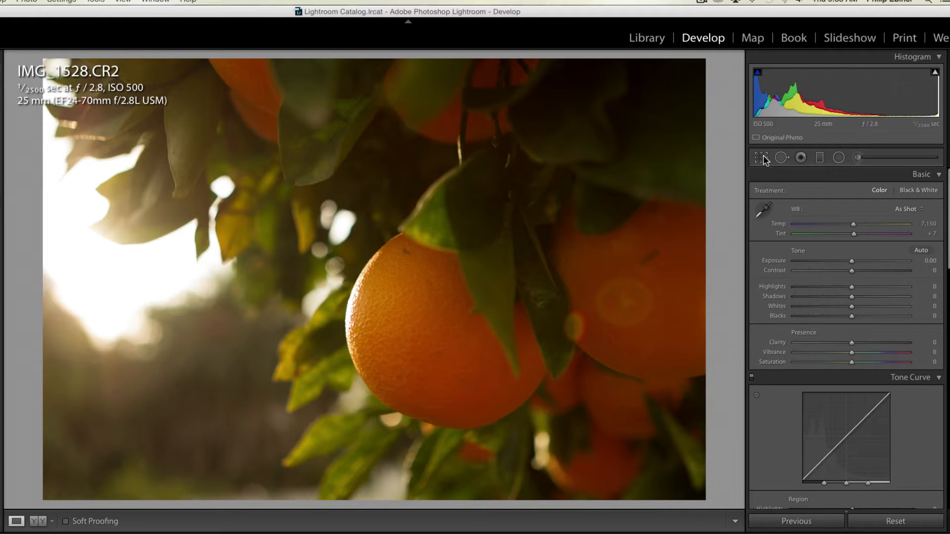
Step: Try cropping the orange photo slightly inward with Crop & Straighten, toggling the aspect ratio lock for a Custom aspect
{"action": "left_click", "coordinate": [762, 158]}
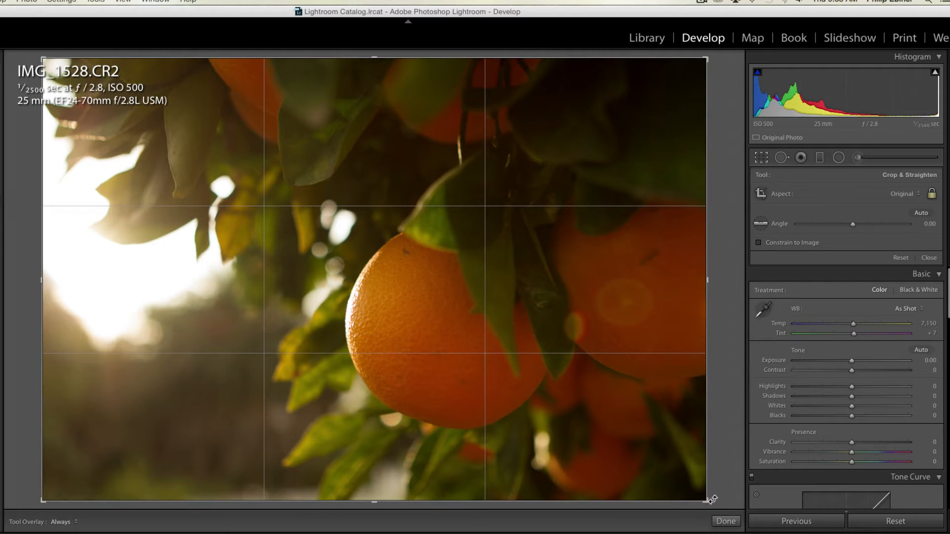
{"action": "left_click_drag", "start_coordinate": [711, 493], "coordinate": [682, 488]}
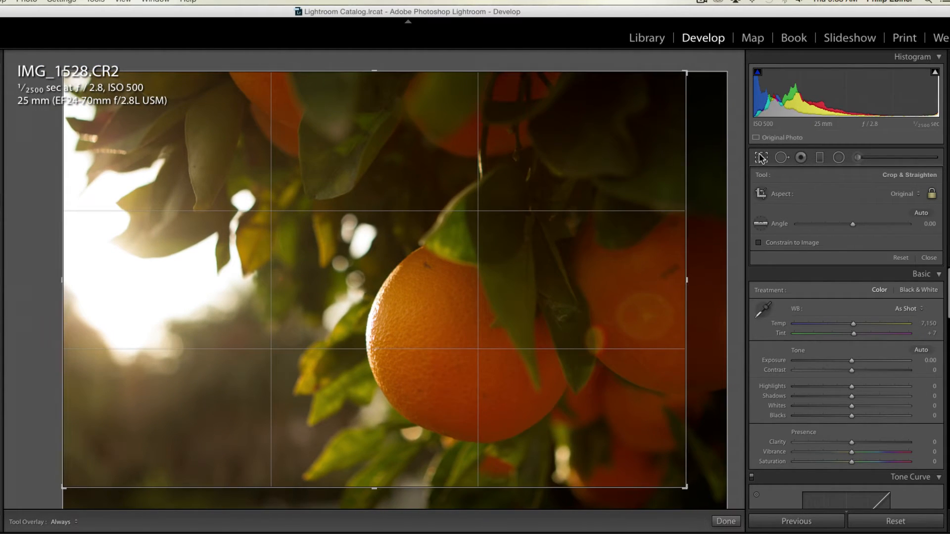
{"action": "mouse_move", "coordinate": [686, 490]}
{"action": "left_mouse_down"}
{"action": "mouse_move", "coordinate": [674, 484]}
{"action": "mouse_move", "coordinate": [699, 503]}
{"action": "mouse_move", "coordinate": [670, 490]}
{"action": "mouse_move", "coordinate": [686, 496]}
{"action": "left_mouse_up"}
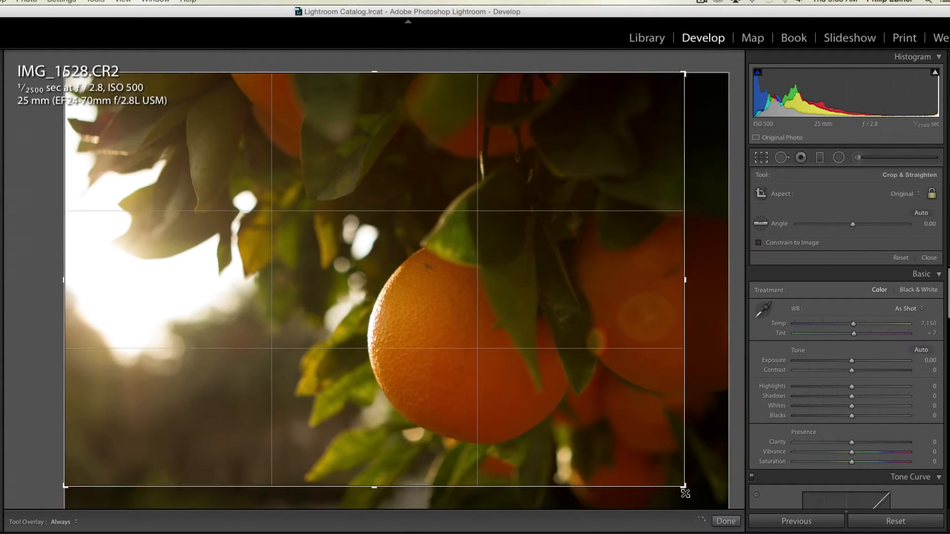
{"action": "left_click", "coordinate": [933, 195]}
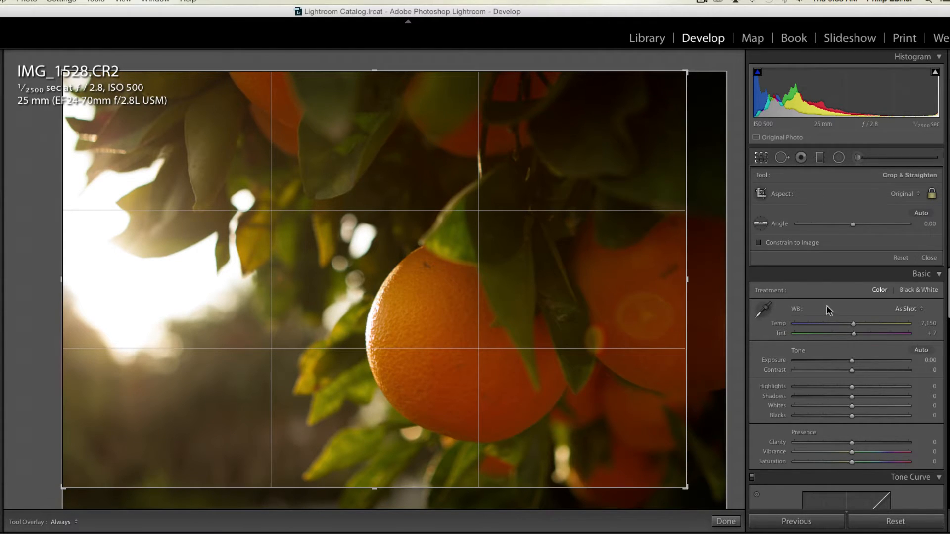
{"action": "left_click", "coordinate": [933, 195]}
{"action": "mouse_move", "coordinate": [683, 488]}
{"action": "left_mouse_down"}
{"action": "mouse_move", "coordinate": [633, 487]}
{"action": "mouse_move", "coordinate": [663, 396]}
{"action": "mouse_move", "coordinate": [706, 320]}
{"action": "mouse_move", "coordinate": [670, 407]}
{"action": "mouse_move", "coordinate": [676, 492]}
{"action": "left_mouse_up"}
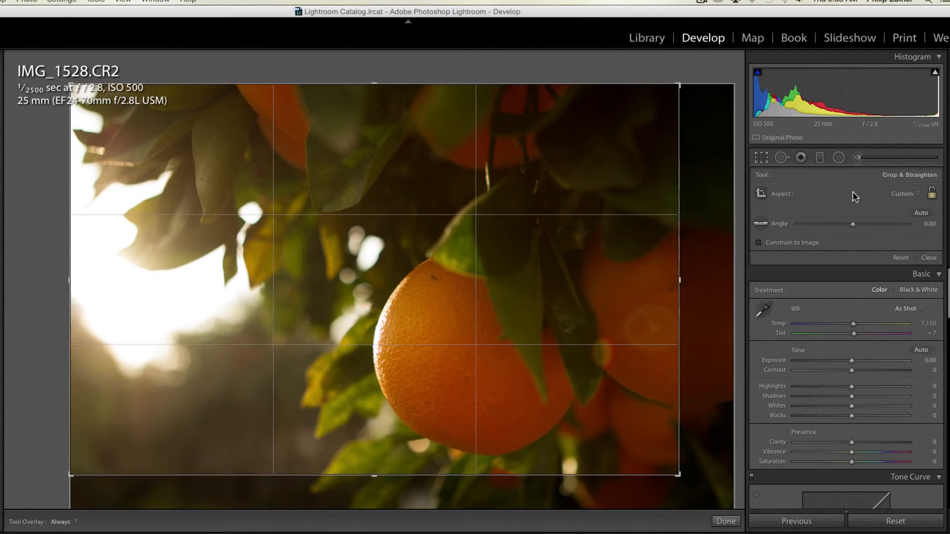
Step: Restore the full-frame crop using the Original and As Shot aspect settings
{"action": "left_click", "coordinate": [911, 193]}
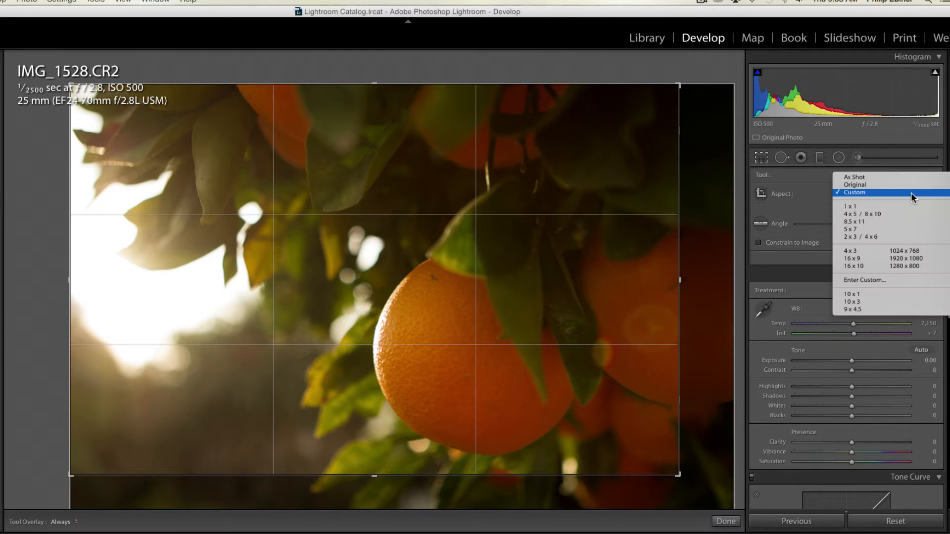
{"action": "left_click", "coordinate": [883, 183]}
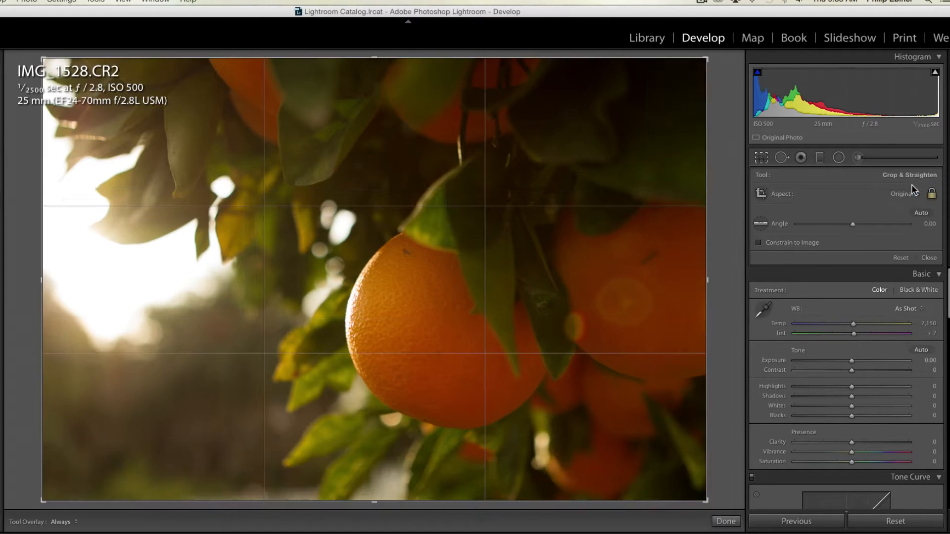
{"action": "left_click", "coordinate": [913, 194]}
{"action": "left_click", "coordinate": [908, 187]}
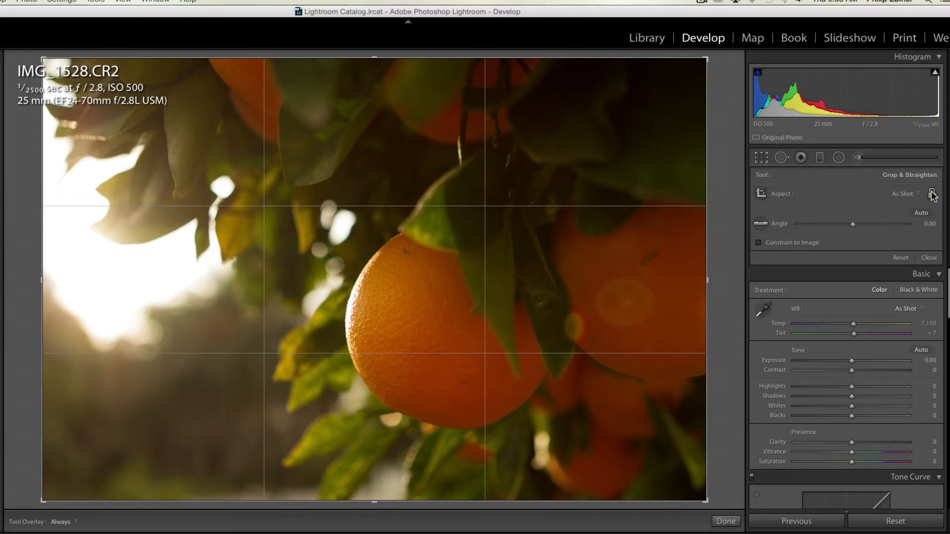
Step: Crop the photo slightly tighter at its original proportions, reposition the orange within the frame, and apply the crop
{"action": "left_click_drag", "start_coordinate": [705, 500], "coordinate": [682, 485]}
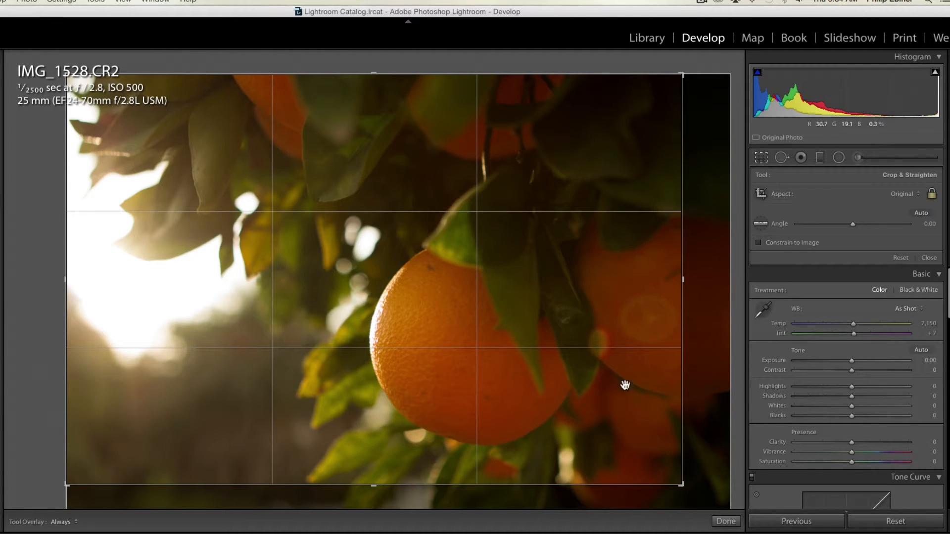
{"action": "left_click_drag", "start_coordinate": [572, 376], "coordinate": [634, 377]}
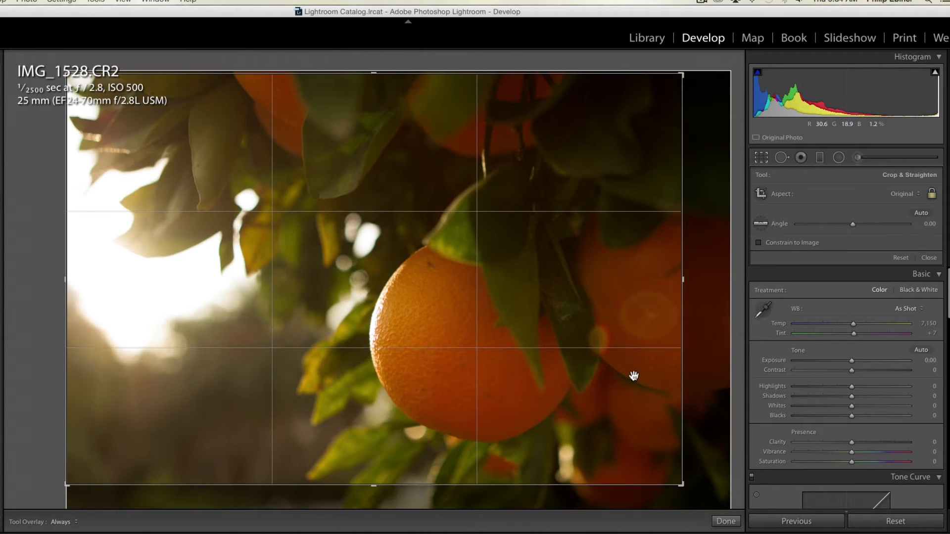
{"action": "left_click", "coordinate": [726, 522]}
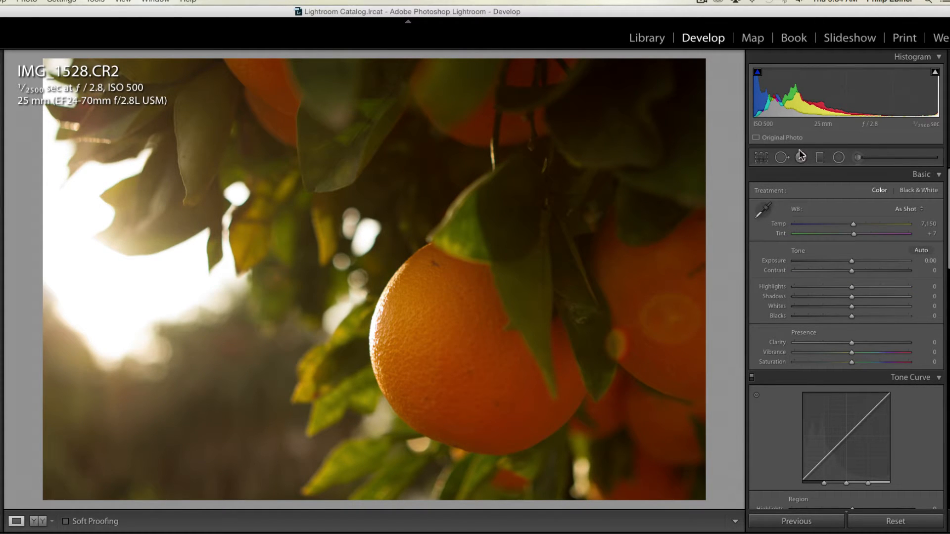
{"action": "left_click", "coordinate": [763, 158]}
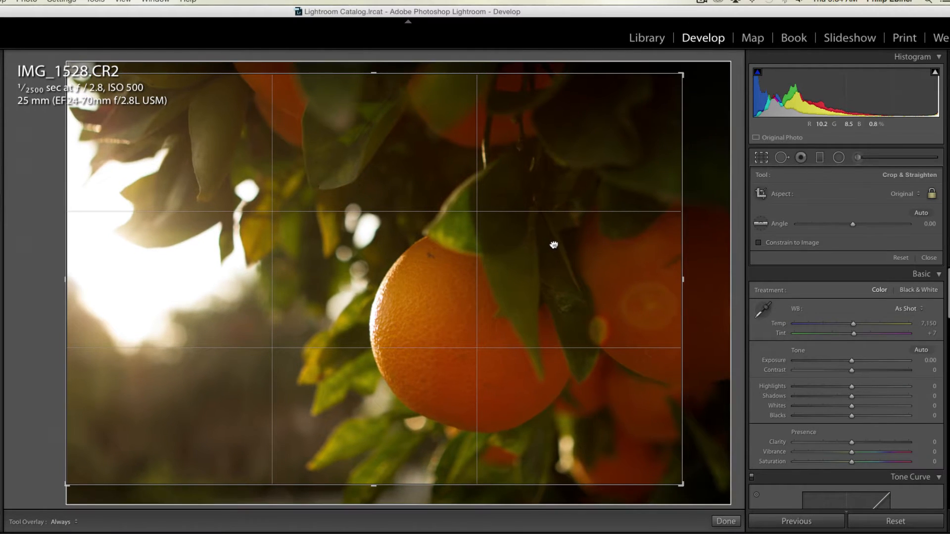
{"action": "key", "text": "r"}
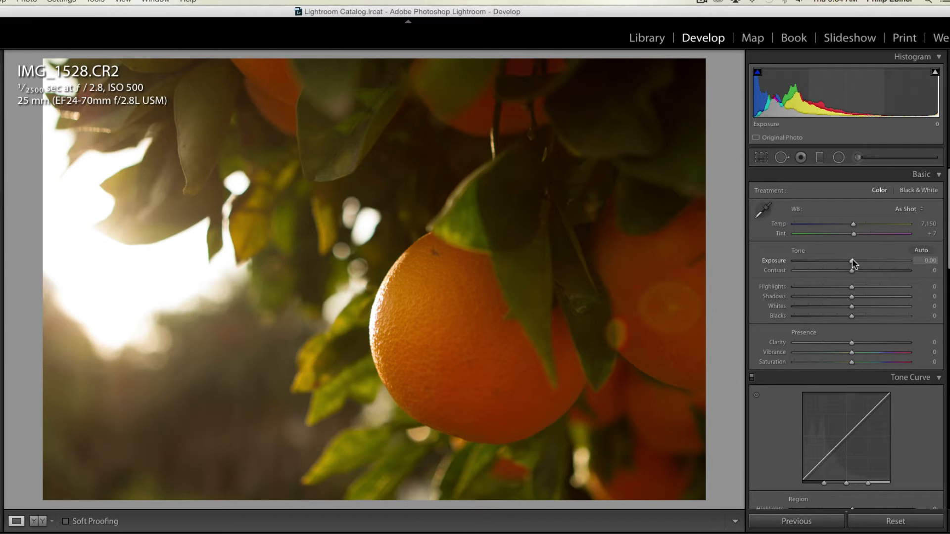
Step: Try Exposure at +0.20 and −1.10 and a cooler white balance temperature, reverting each adjustment
{"action": "mouse_move", "coordinate": [852, 260]}
{"action": "left_mouse_down"}
{"action": "mouse_move", "coordinate": [842, 261]}
{"action": "mouse_move", "coordinate": [863, 261]}
{"action": "mouse_move", "coordinate": [842, 261]}
{"action": "mouse_move", "coordinate": [853, 260]}
{"action": "left_mouse_up"}
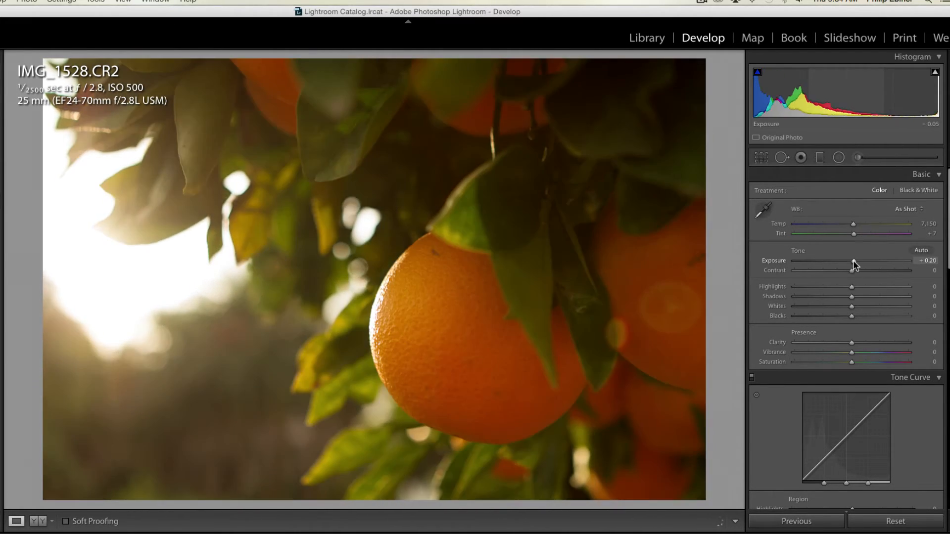
{"action": "double_click", "coordinate": [853, 263]}
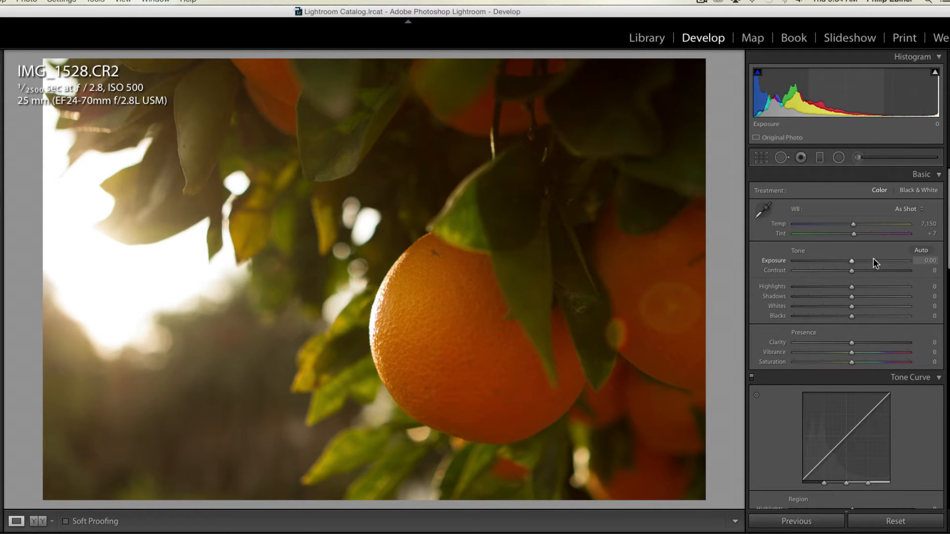
{"action": "mouse_move", "coordinate": [852, 260]}
{"action": "left_mouse_down"}
{"action": "mouse_move", "coordinate": [841, 260]}
{"action": "mouse_move", "coordinate": [863, 261]}
{"action": "mouse_move", "coordinate": [836, 260]}
{"action": "left_mouse_up"}
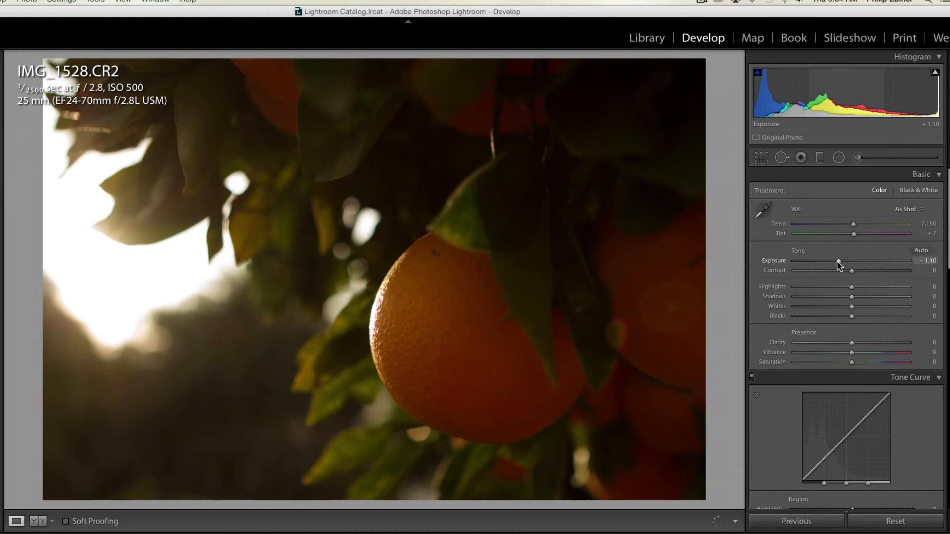
{"action": "double_click", "coordinate": [836, 260]}
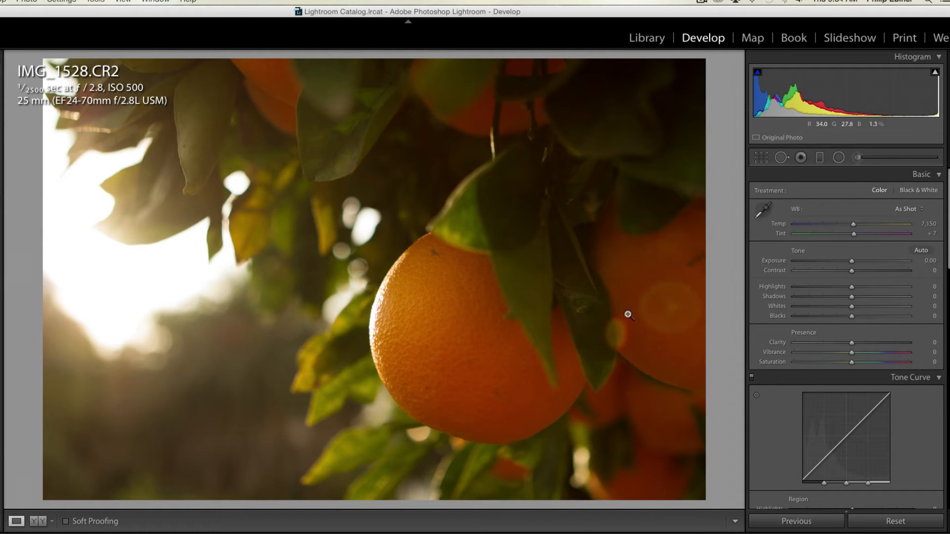
{"action": "mouse_move", "coordinate": [841, 222]}
{"action": "left_mouse_down"}
{"action": "mouse_move", "coordinate": [855, 227]}
{"action": "mouse_move", "coordinate": [830, 228]}
{"action": "left_mouse_up"}
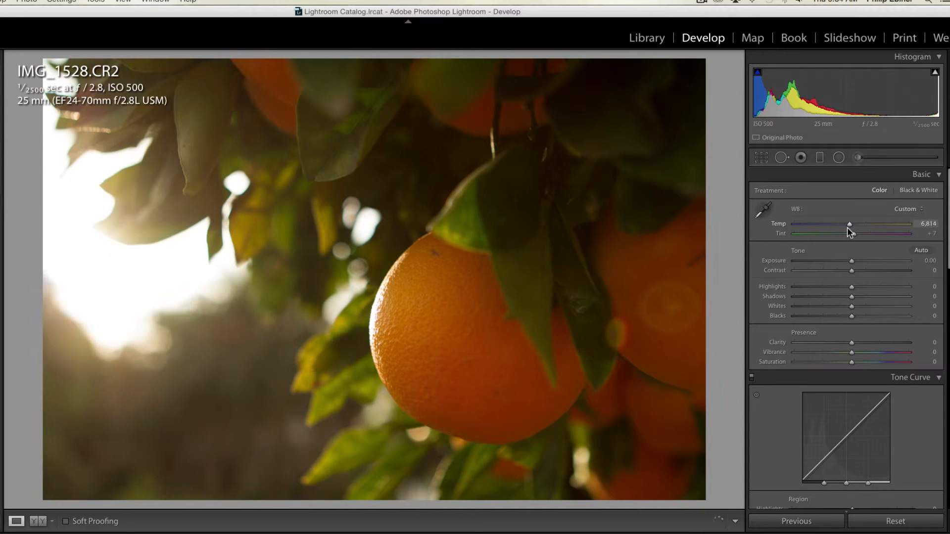
{"action": "key", "text": "super+z"}
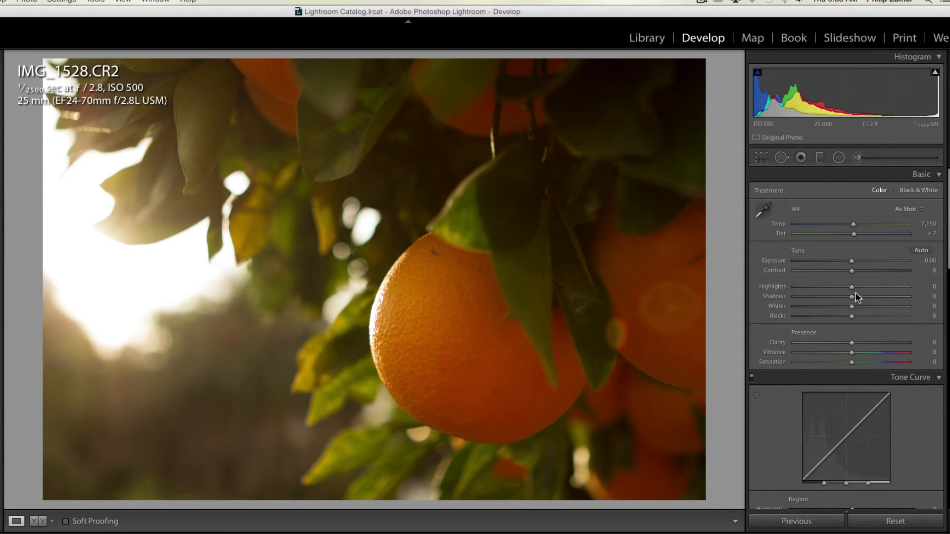
Step: Balance the photo's tones with Shadows at +25, Highlights at −26, Whites at −27 and Blacks at +16
{"action": "left_click_drag", "start_coordinate": [851, 296], "coordinate": [866, 296]}
{"action": "scroll", "coordinate": [866, 296], "scroll_direction": "down", "scroll_amount": 1}
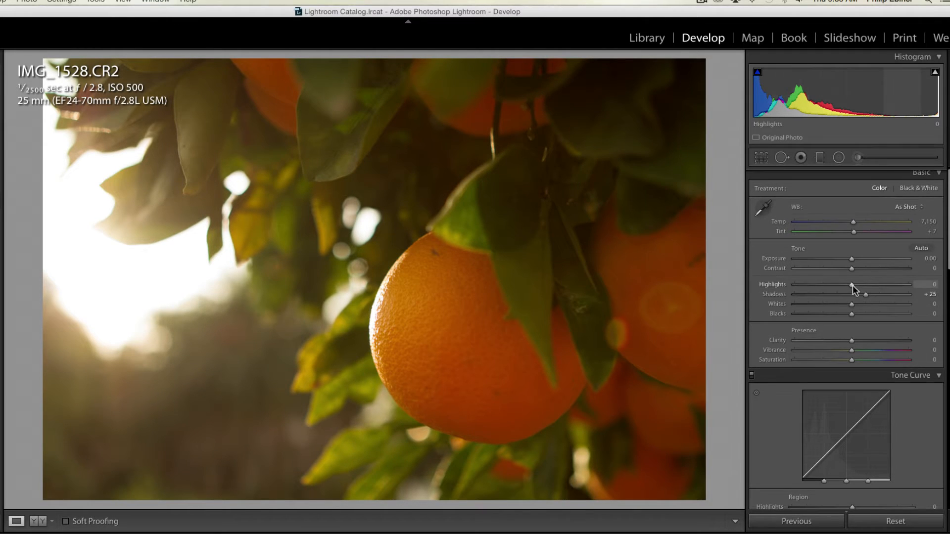
{"action": "left_click_drag", "start_coordinate": [852, 285], "coordinate": [836, 284]}
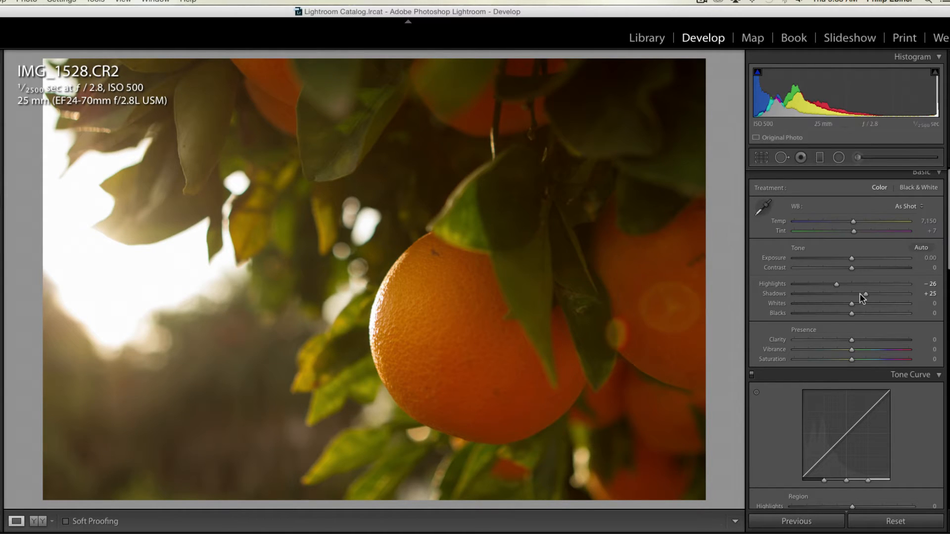
{"action": "mouse_move", "coordinate": [852, 304]}
{"action": "left_mouse_down"}
{"action": "mouse_move", "coordinate": [820, 304]}
{"action": "mouse_move", "coordinate": [860, 313]}
{"action": "left_mouse_up"}
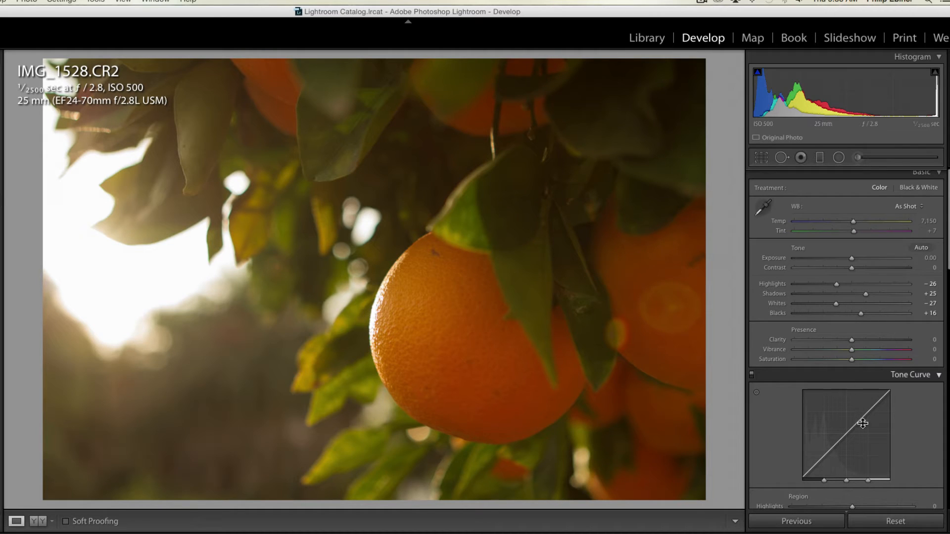
Step: Shape the tone curve for more contrast, with Lights at +14 and Darks at −30
{"action": "scroll", "coordinate": [921, 430], "scroll_direction": "down", "scroll_amount": 1}
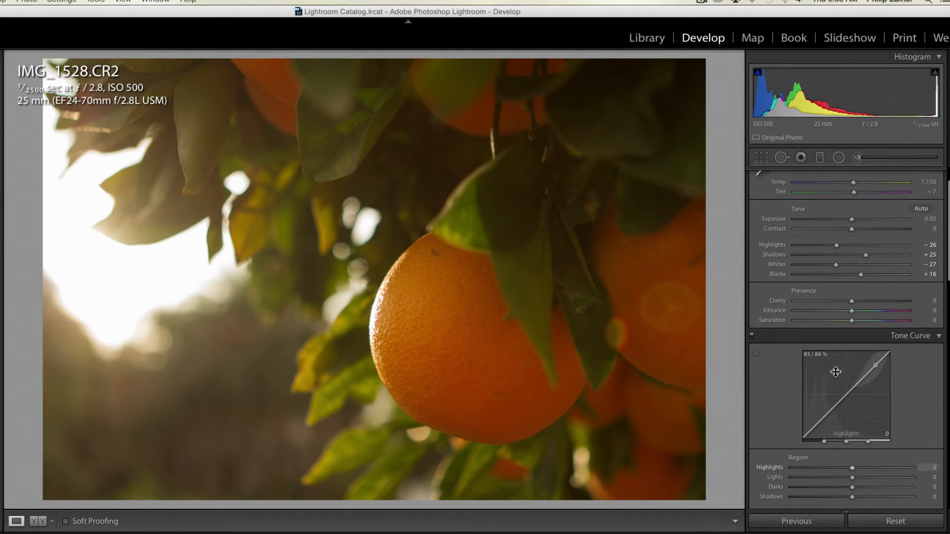
{"action": "left_click_drag", "start_coordinate": [866, 382], "coordinate": [867, 371]}
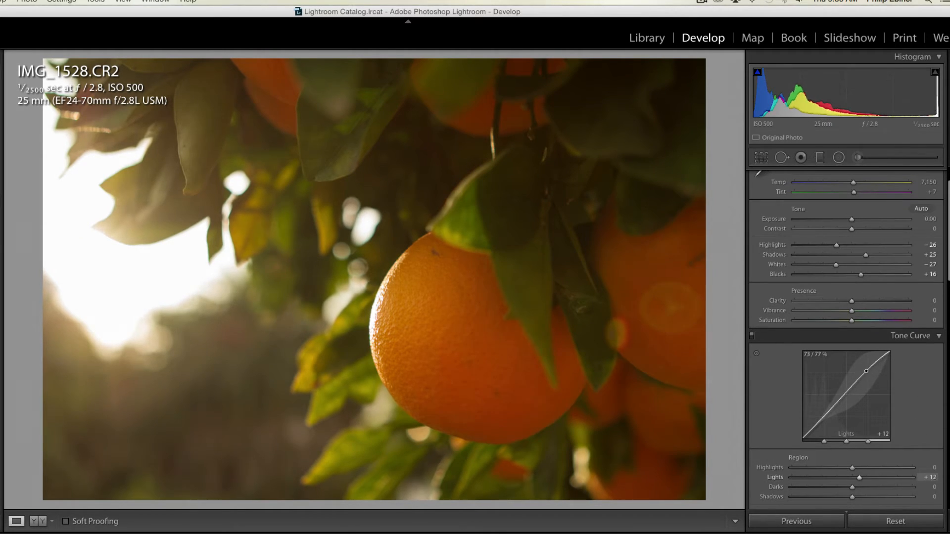
{"action": "scroll", "coordinate": [867, 370], "scroll_direction": "down", "scroll_amount": 1}
{"action": "left_click_drag", "start_coordinate": [826, 404], "coordinate": [828, 414]}
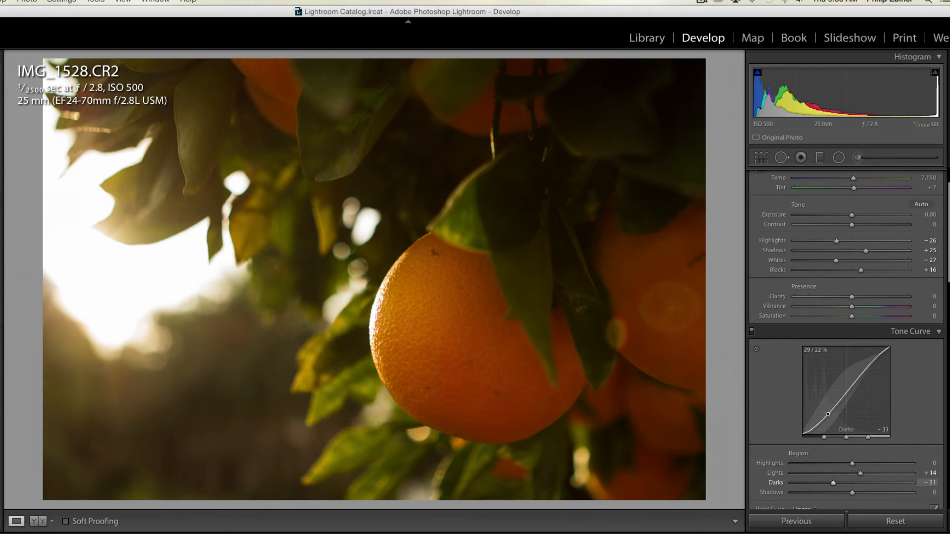
Step: Set Clarity to +17, and try Vibrance at −100 and +15 before resetting it to its default
{"action": "scroll", "coordinate": [845, 386], "scroll_direction": "down", "scroll_amount": 1}
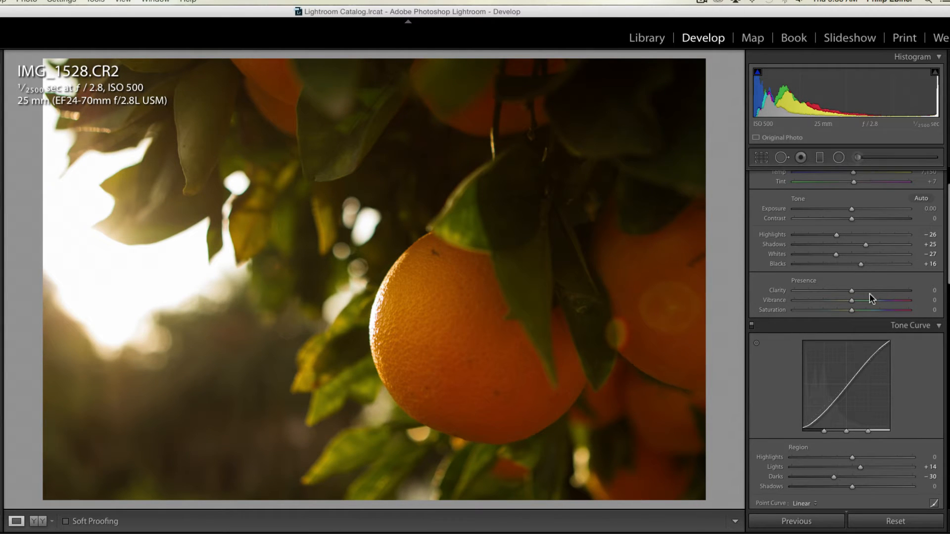
{"action": "left_click_drag", "start_coordinate": [852, 290], "coordinate": [866, 291]}
{"action": "scroll", "coordinate": [866, 291], "scroll_direction": "down", "scroll_amount": 1}
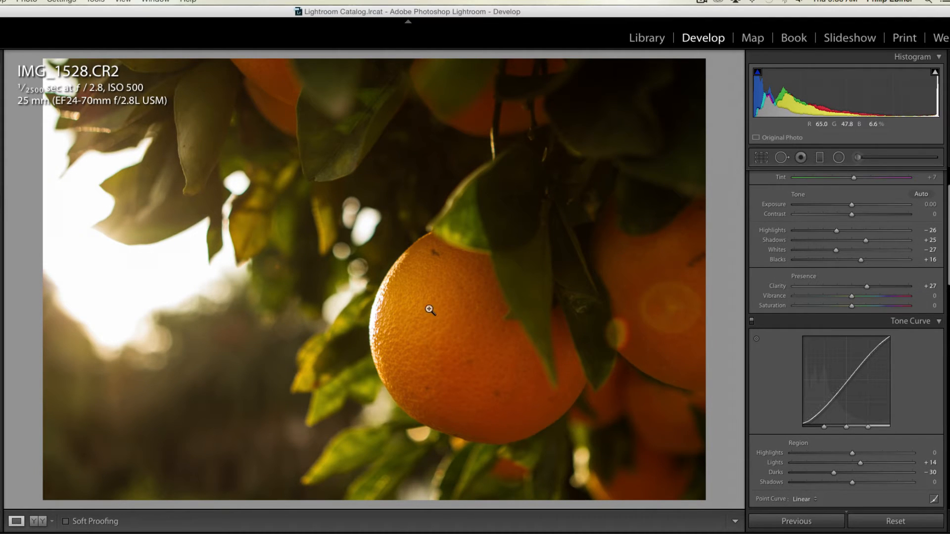
{"action": "left_click_drag", "start_coordinate": [866, 286], "coordinate": [780, 298]}
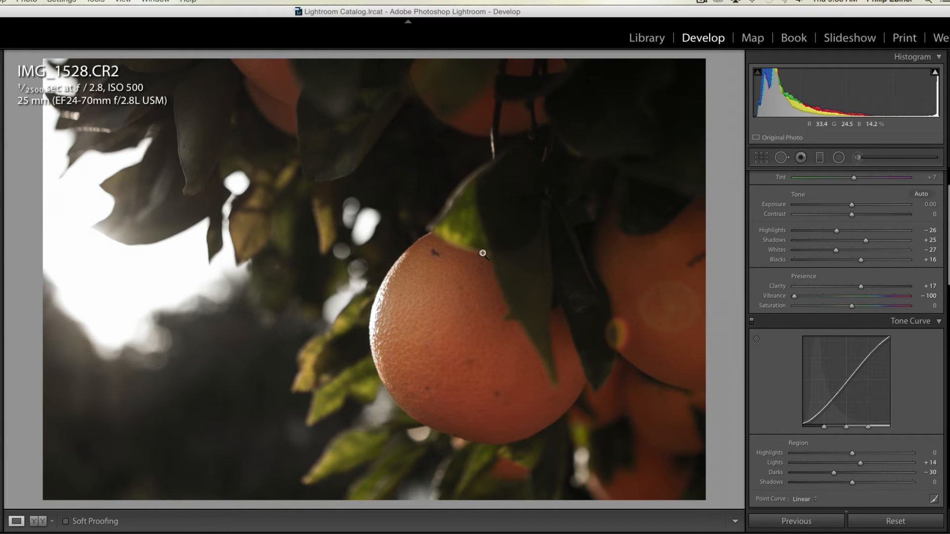
{"action": "left_click_drag", "start_coordinate": [794, 297], "coordinate": [859, 292]}
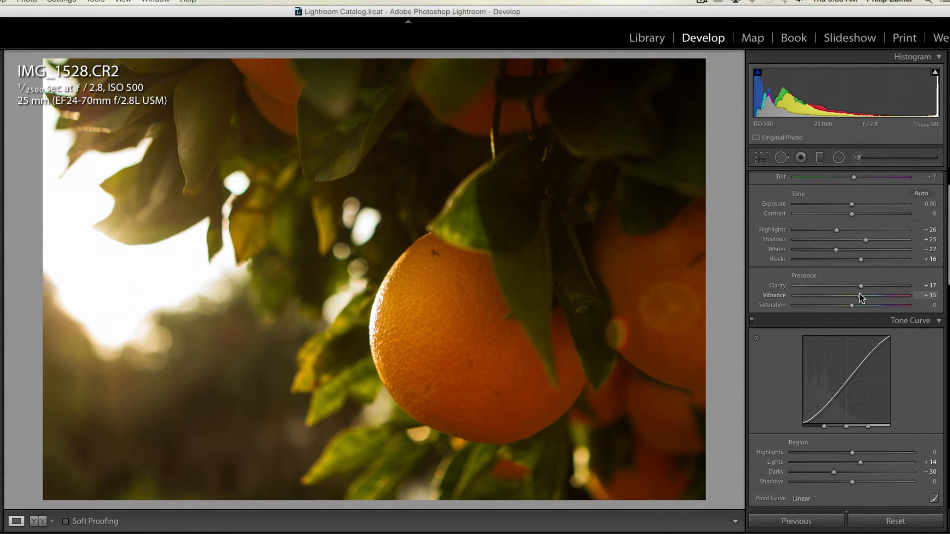
{"action": "double_click", "coordinate": [858, 295]}
Step: Inspect the noise around the main orange up close, try Luminance noise reduction at 25, and reset it to 0
{"action": "scroll", "coordinate": [846, 340], "scroll_direction": "down", "scroll_amount": 15}
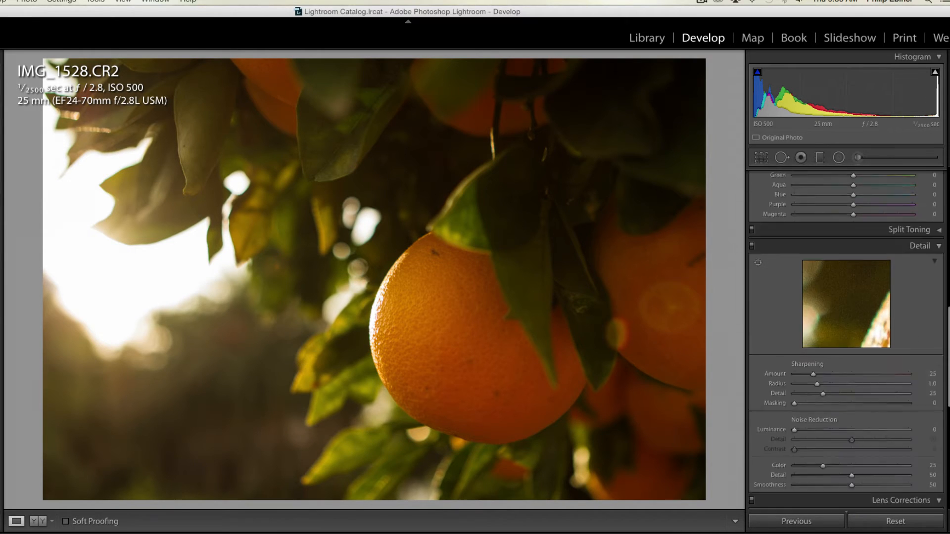
{"action": "scroll", "coordinate": [846, 340], "scroll_direction": "down", "scroll_amount": 5}
{"action": "left_click", "coordinate": [281, 240]}
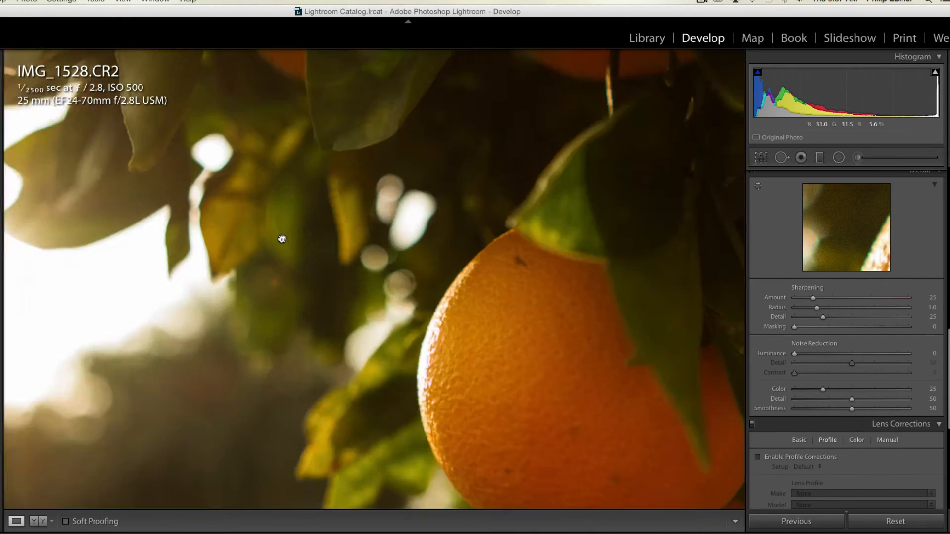
{"action": "left_click_drag", "start_coordinate": [526, 282], "coordinate": [419, 233]}
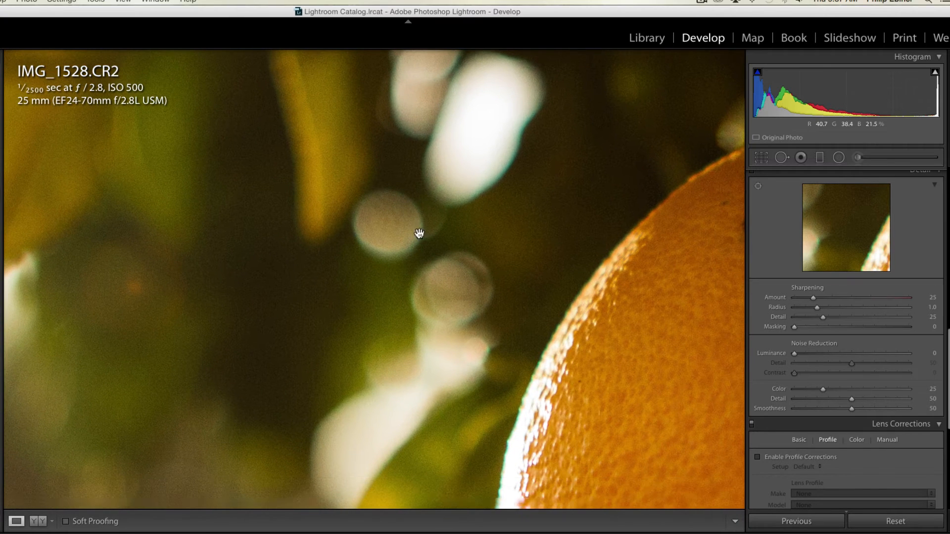
{"action": "left_click_drag", "start_coordinate": [594, 283], "coordinate": [349, 191]}
{"action": "left_click_drag", "start_coordinate": [414, 183], "coordinate": [469, 237]}
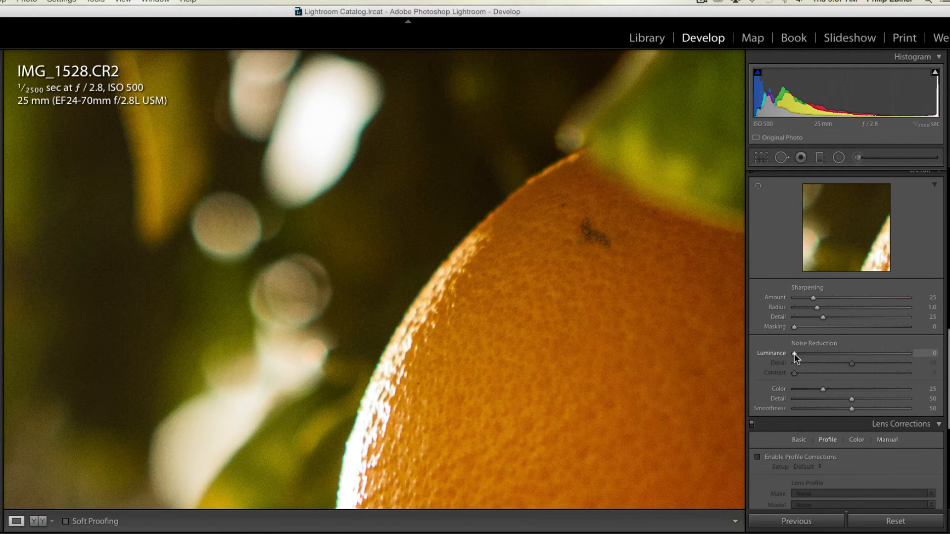
{"action": "left_click", "coordinate": [933, 353]}
{"action": "key", "text": "Return"}
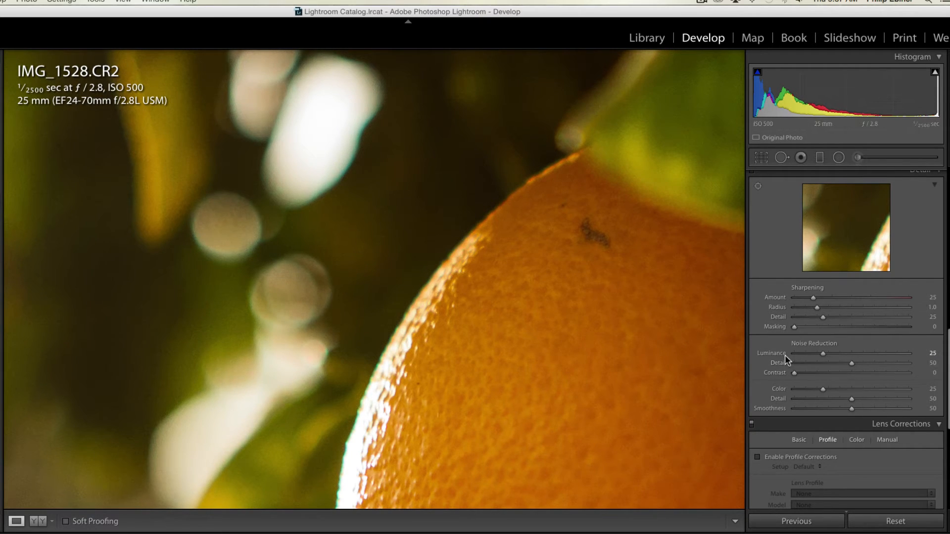
{"action": "double_click", "coordinate": [821, 355]}
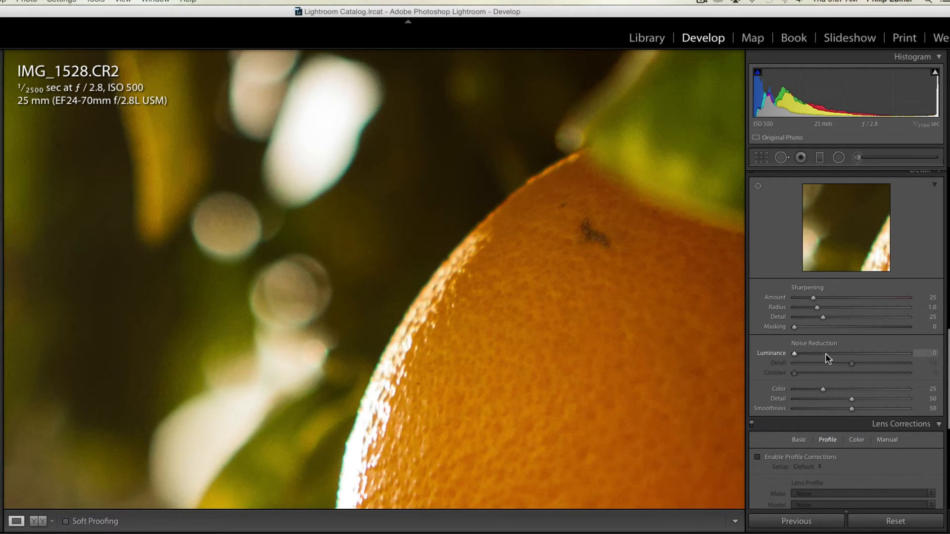
Step: Set Luminance noise reduction to 25 and return to the full view of the photo
{"action": "left_click", "coordinate": [821, 354]}
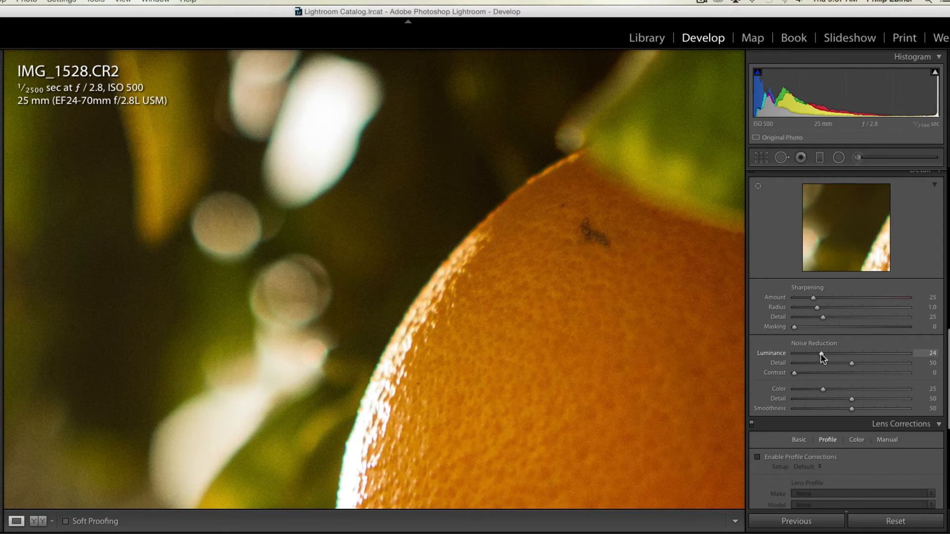
{"action": "left_click", "coordinate": [930, 353]}
{"action": "key", "text": "Return"}
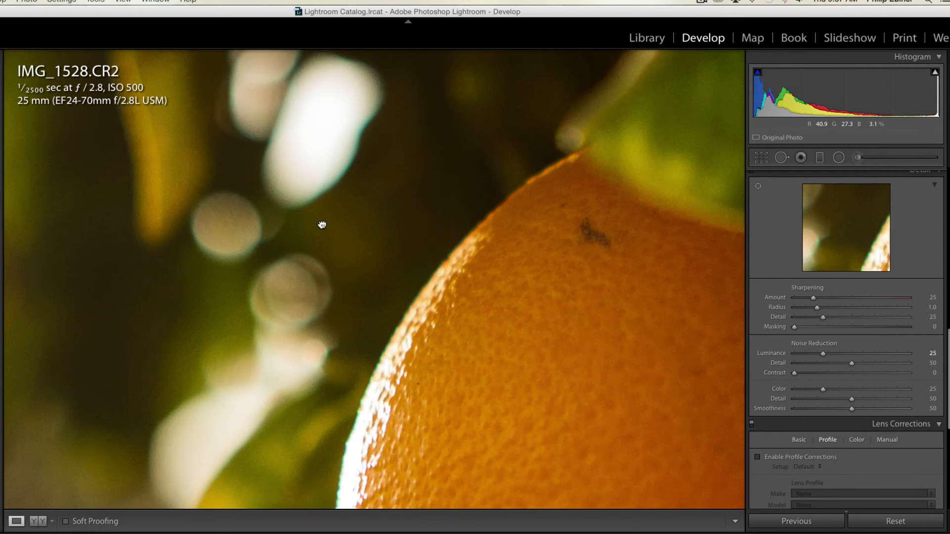
{"action": "left_click", "coordinate": [322, 223]}
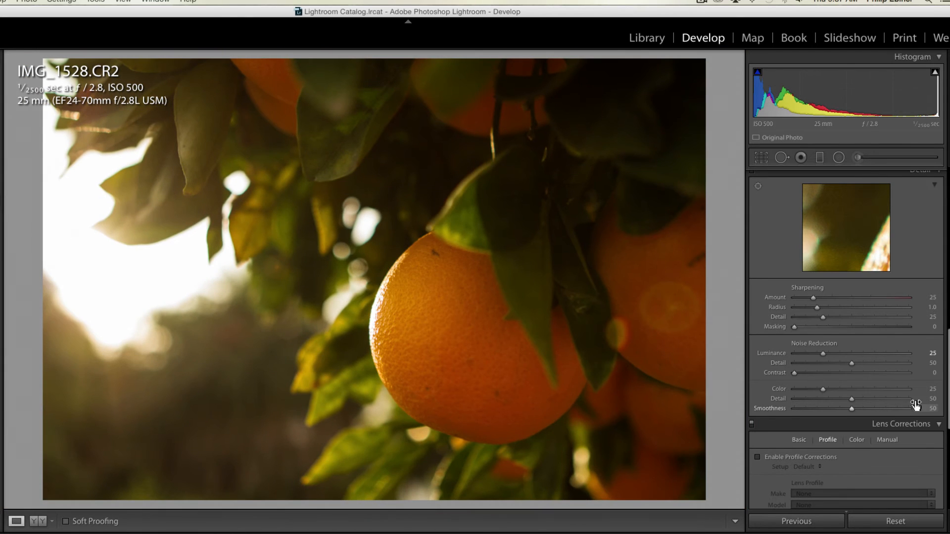
Step: Add a post-crop vignette with Amount −16, Midpoint 30 and Feather 85, undoing a trial Amount of −100
{"action": "scroll", "coordinate": [847, 341], "scroll_direction": "down", "scroll_amount": 5}
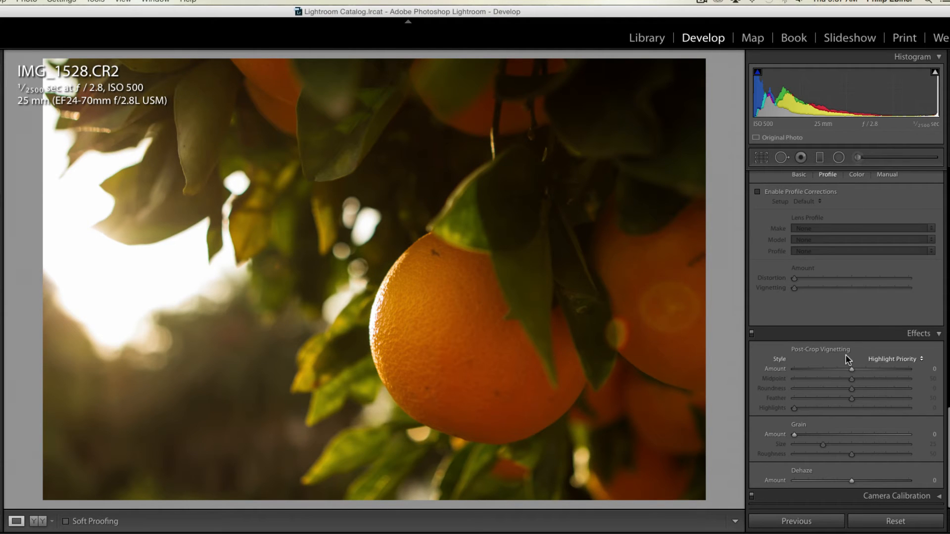
{"action": "mouse_move", "coordinate": [852, 372]}
{"action": "left_mouse_down"}
{"action": "mouse_move", "coordinate": [837, 370]}
{"action": "mouse_move", "coordinate": [866, 369]}
{"action": "mouse_move", "coordinate": [833, 368]}
{"action": "mouse_move", "coordinate": [842, 369]}
{"action": "left_mouse_up"}
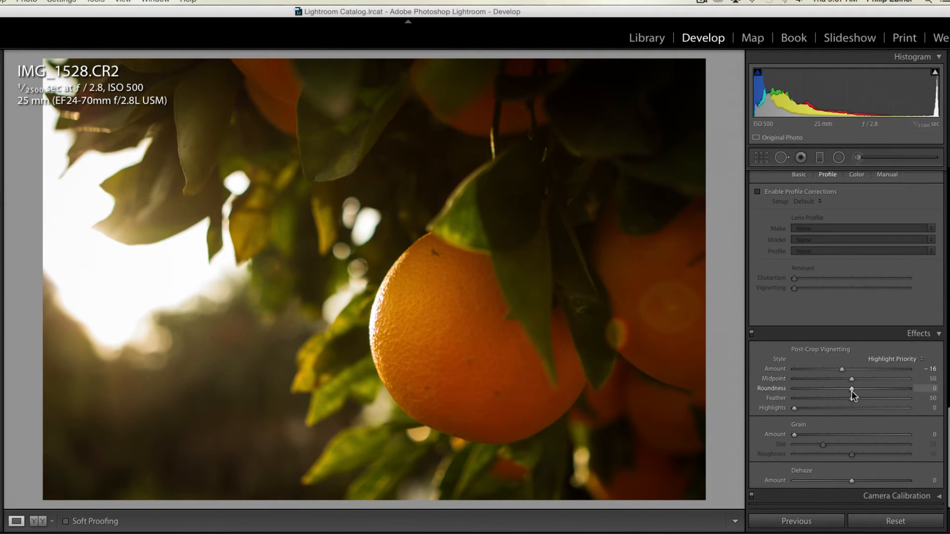
{"action": "left_click_drag", "start_coordinate": [852, 398], "coordinate": [890, 400]}
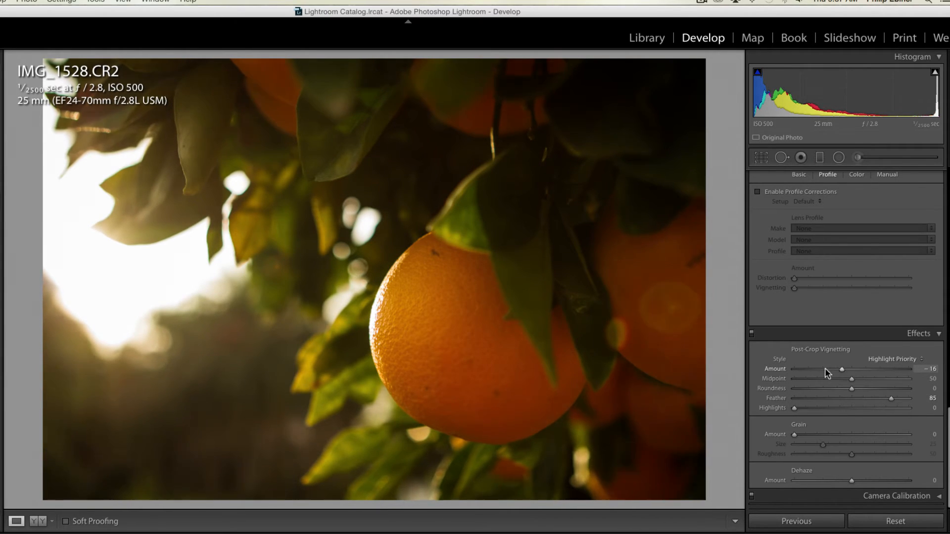
{"action": "left_click_drag", "start_coordinate": [824, 369], "coordinate": [786, 370]}
{"action": "key", "text": "alt"}
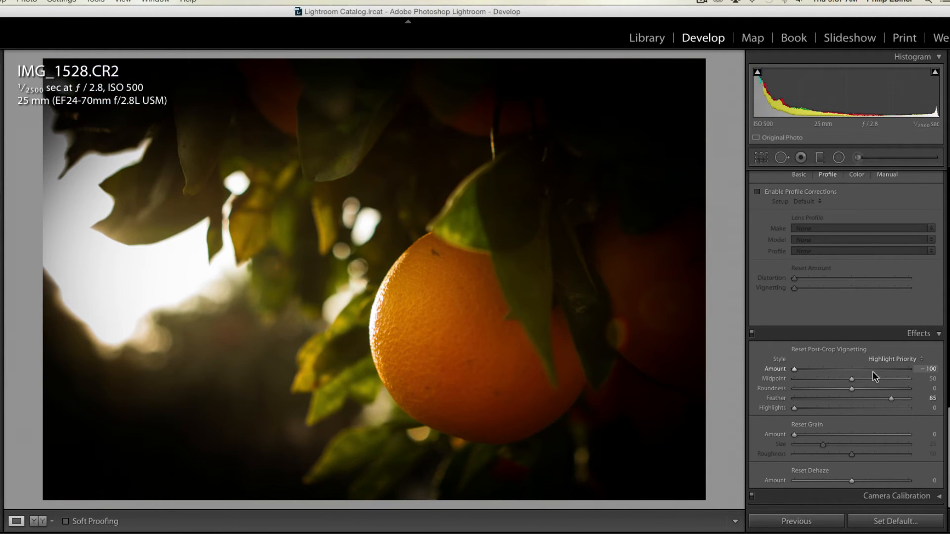
{"action": "key", "text": "super+z"}
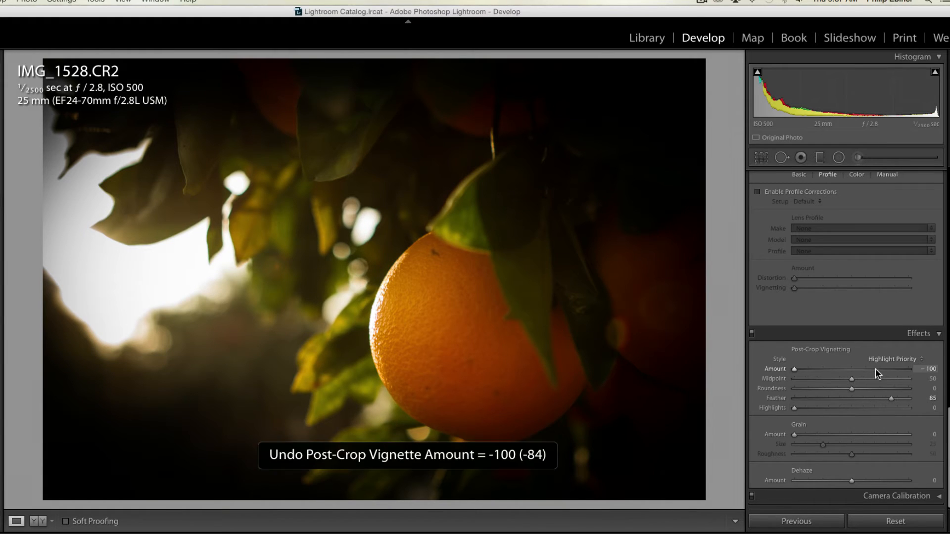
{"action": "left_click_drag", "start_coordinate": [852, 378], "coordinate": [829, 379]}
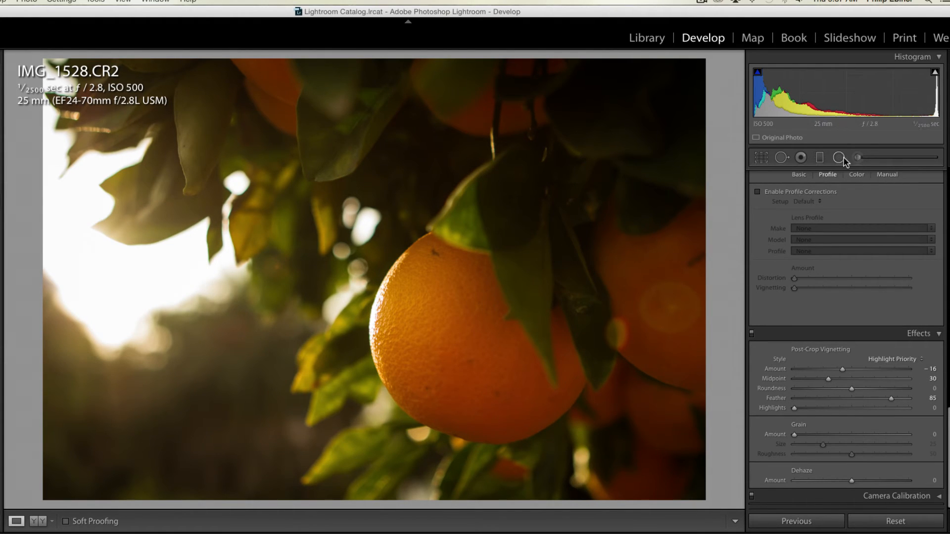
Step: Prepare the Adjustment Brush with Temp and Sharpness reset to 0, brush Size 10.8 and Feather 66
{"action": "left_click", "coordinate": [858, 158]}
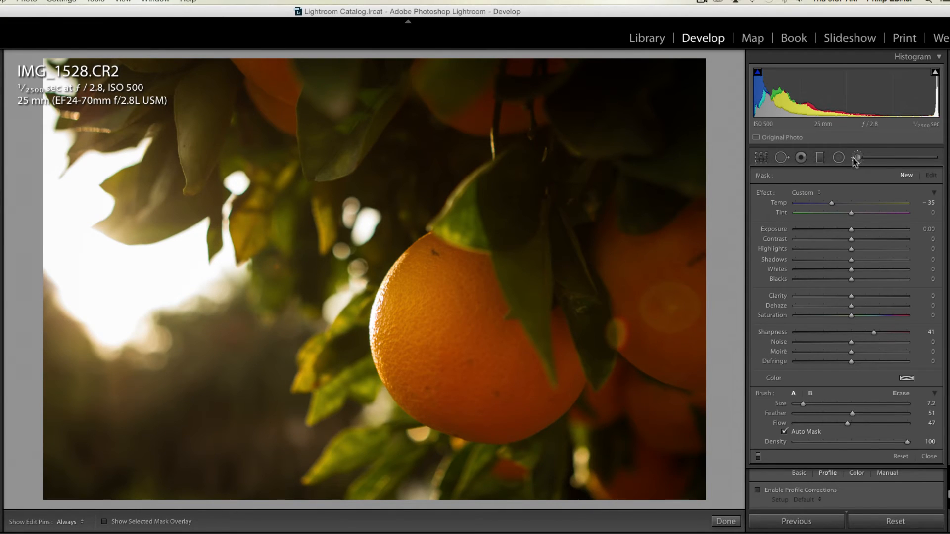
{"action": "double_click", "coordinate": [783, 202]}
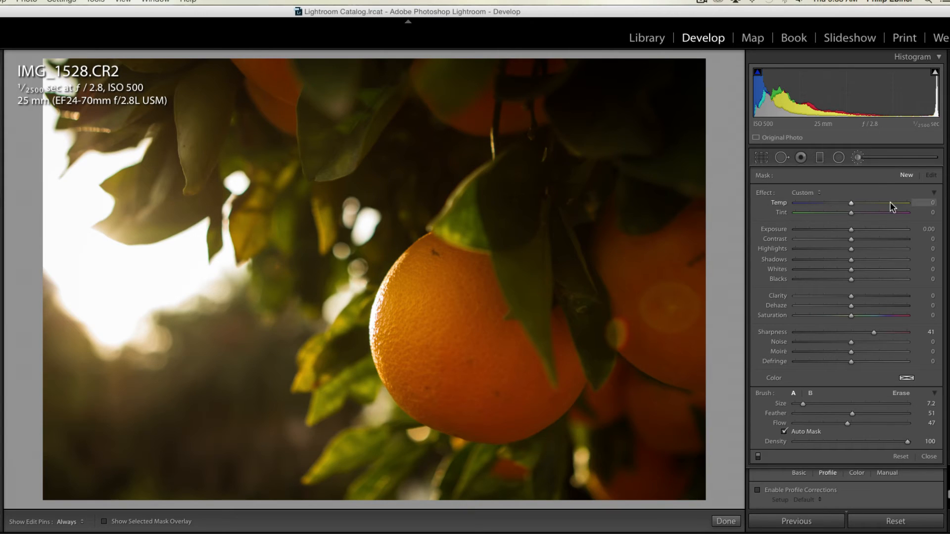
{"action": "double_click", "coordinate": [770, 333]}
{"action": "left_click_drag", "start_coordinate": [803, 404], "coordinate": [810, 404]}
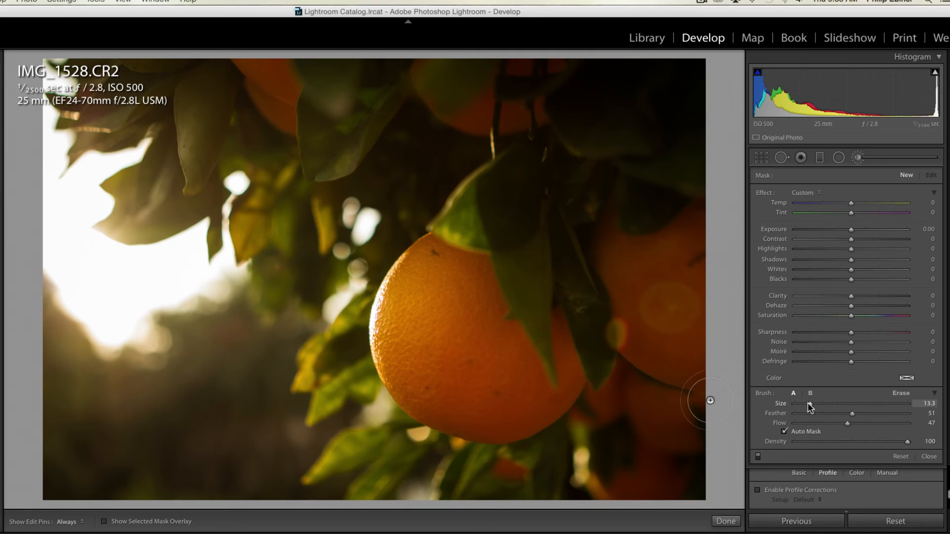
{"action": "left_click_drag", "start_coordinate": [870, 414], "coordinate": [869, 414]}
{"action": "left_click_drag", "start_coordinate": [810, 404], "coordinate": [805, 402]}
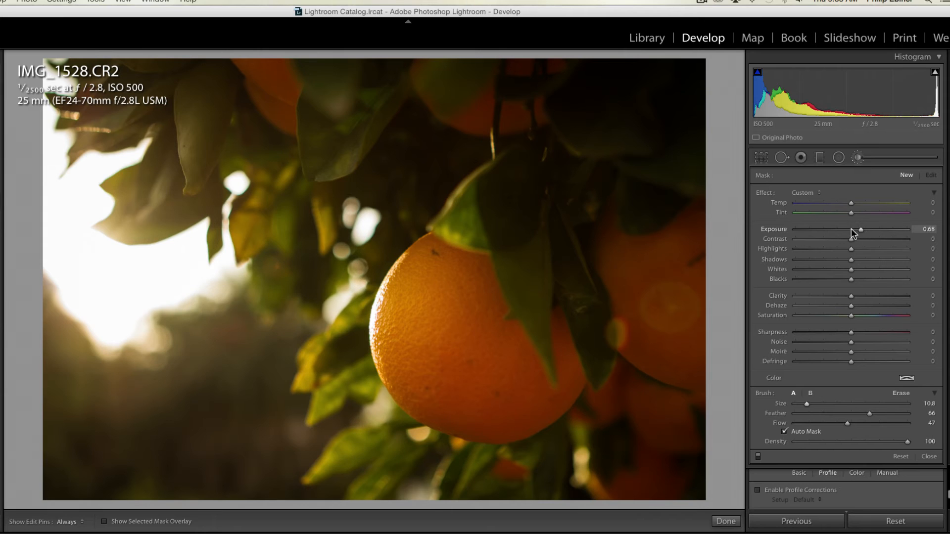
Step: Set the brush's Exposure to 1.47 and paint over the main orange in the foreground
{"action": "left_click_drag", "start_coordinate": [852, 230], "coordinate": [870, 229]}
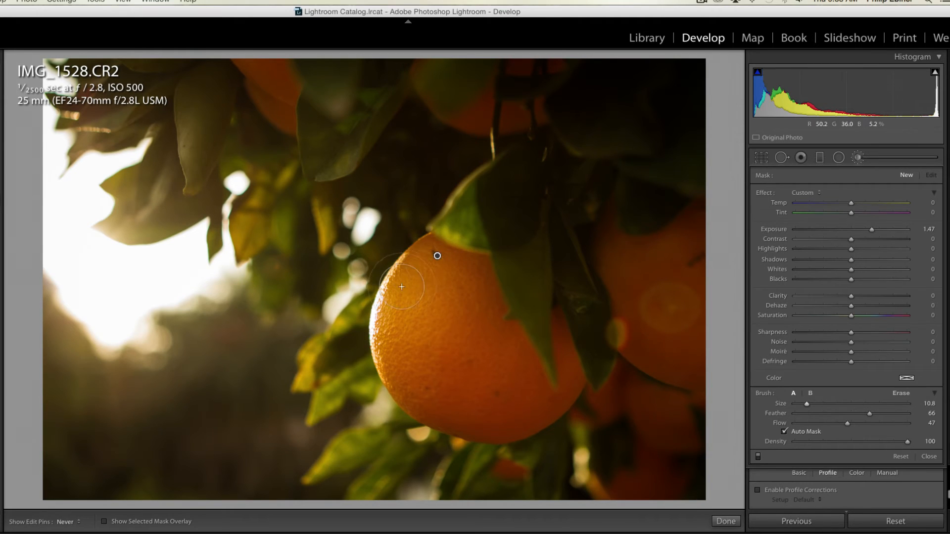
{"action": "mouse_move", "coordinate": [438, 256]}
{"action": "left_mouse_down"}
{"action": "mouse_move", "coordinate": [415, 357]}
{"action": "mouse_move", "coordinate": [428, 391]}
{"action": "mouse_move", "coordinate": [481, 409]}
{"action": "mouse_move", "coordinate": [539, 395]}
{"action": "mouse_move", "coordinate": [470, 268]}
{"action": "mouse_move", "coordinate": [454, 263]}
{"action": "mouse_move", "coordinate": [467, 303]}
{"action": "mouse_move", "coordinate": [462, 400]}
{"action": "mouse_move", "coordinate": [488, 393]}
{"action": "mouse_move", "coordinate": [480, 282]}
{"action": "mouse_move", "coordinate": [419, 235]}
{"action": "mouse_move", "coordinate": [381, 296]}
{"action": "mouse_move", "coordinate": [407, 391]}
{"action": "mouse_move", "coordinate": [444, 422]}
{"action": "mouse_move", "coordinate": [492, 429]}
{"action": "mouse_move", "coordinate": [545, 401]}
{"action": "mouse_move", "coordinate": [476, 267]}
{"action": "mouse_move", "coordinate": [488, 329]}
{"action": "mouse_move", "coordinate": [551, 399]}
{"action": "mouse_move", "coordinate": [558, 318]}
{"action": "mouse_move", "coordinate": [563, 361]}
{"action": "mouse_move", "coordinate": [519, 409]}
{"action": "mouse_move", "coordinate": [508, 331]}
{"action": "mouse_move", "coordinate": [480, 271]}
{"action": "mouse_move", "coordinate": [499, 402]}
{"action": "mouse_move", "coordinate": [421, 374]}
{"action": "mouse_move", "coordinate": [500, 413]}
{"action": "mouse_move", "coordinate": [458, 411]}
{"action": "mouse_move", "coordinate": [391, 280]}
{"action": "mouse_move", "coordinate": [452, 268]}
{"action": "mouse_move", "coordinate": [435, 339]}
{"action": "mouse_move", "coordinate": [475, 315]}
{"action": "mouse_move", "coordinate": [489, 284]}
{"action": "mouse_move", "coordinate": [491, 407]}
{"action": "mouse_move", "coordinate": [424, 405]}
{"action": "mouse_move", "coordinate": [477, 438]}
{"action": "mouse_move", "coordinate": [537, 422]}
{"action": "mouse_move", "coordinate": [468, 270]}
{"action": "mouse_move", "coordinate": [404, 241]}
{"action": "mouse_move", "coordinate": [426, 411]}
{"action": "left_mouse_up"}
{"action": "mouse_move", "coordinate": [462, 336]}
{"action": "left_mouse_down"}
{"action": "mouse_move", "coordinate": [490, 417]}
{"action": "mouse_move", "coordinate": [489, 352]}
{"action": "left_mouse_up"}
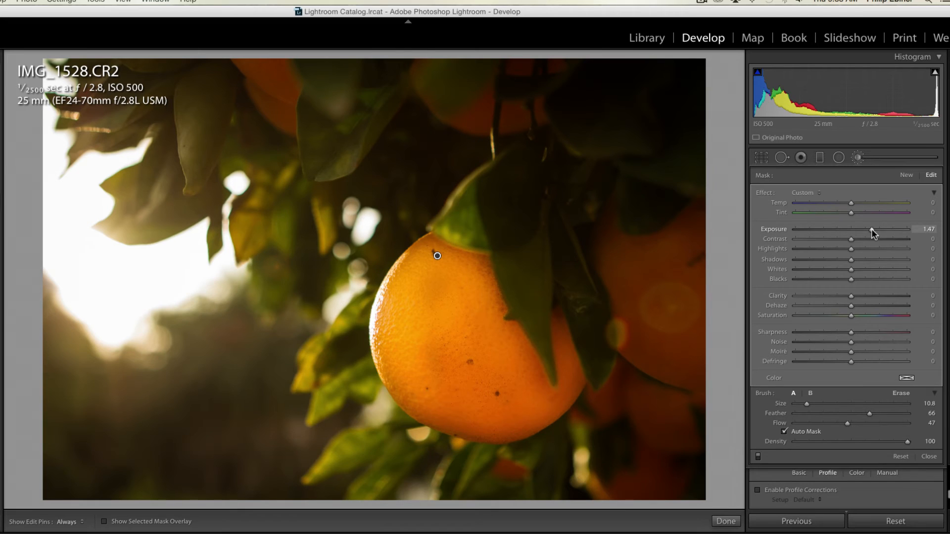
Step: Refine the orange's brush adjustment with Exposure at 0.45, Clarity at 23 and Sharpness at 25
{"action": "left_click_drag", "start_coordinate": [871, 230], "coordinate": [856, 233]}
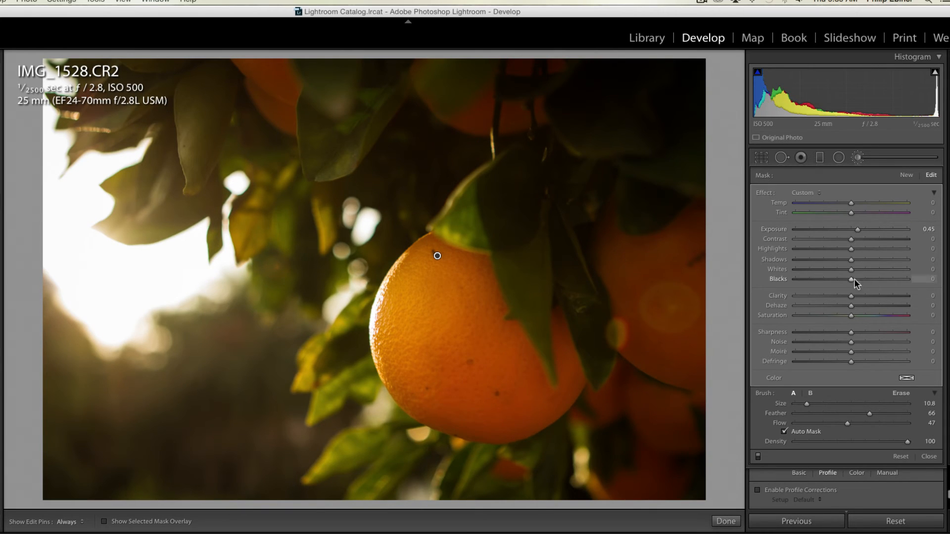
{"action": "left_click_drag", "start_coordinate": [851, 297], "coordinate": [869, 297]}
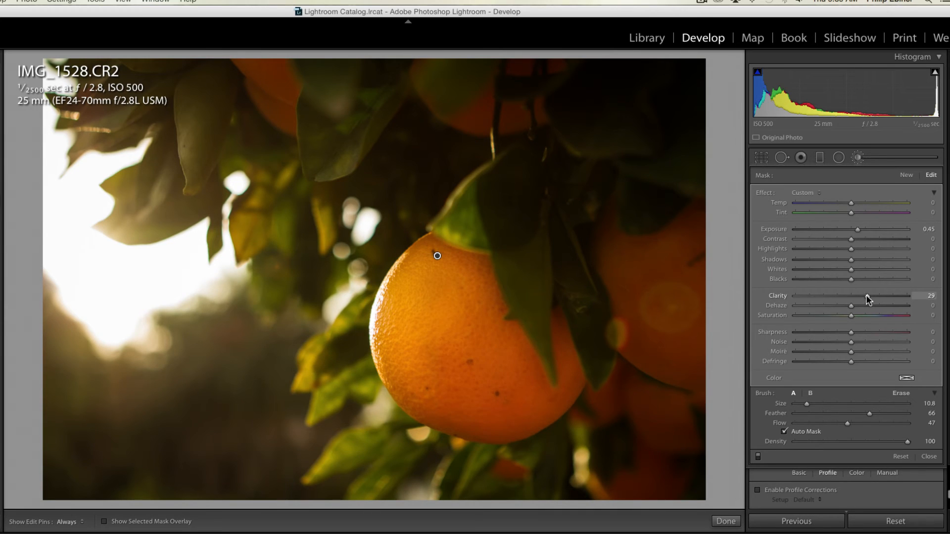
{"action": "left_click_drag", "start_coordinate": [866, 295], "coordinate": [863, 295]}
{"action": "left_click_drag", "start_coordinate": [851, 332], "coordinate": [872, 331]}
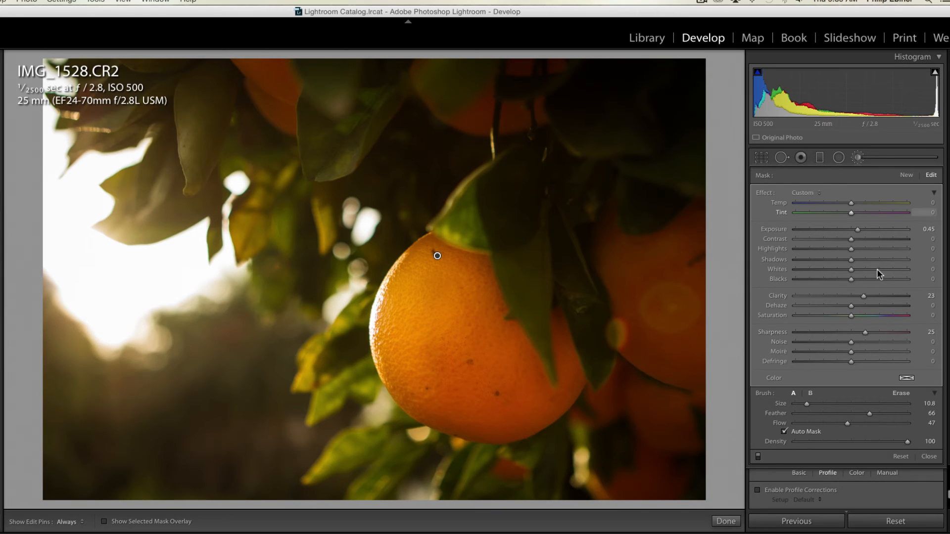
Step: Set the orange's brush adjustment to Contrast 15, Highlights 29, Shadows −8 and Saturation 20, trying and reverting lower Blacks
{"action": "mouse_move", "coordinate": [854, 238]}
{"action": "left_mouse_down"}
{"action": "mouse_move", "coordinate": [882, 237]}
{"action": "mouse_move", "coordinate": [845, 238]}
{"action": "mouse_move", "coordinate": [875, 240]}
{"action": "mouse_move", "coordinate": [859, 242]}
{"action": "left_mouse_up"}
{"action": "left_click_drag", "start_coordinate": [859, 239], "coordinate": [860, 240]}
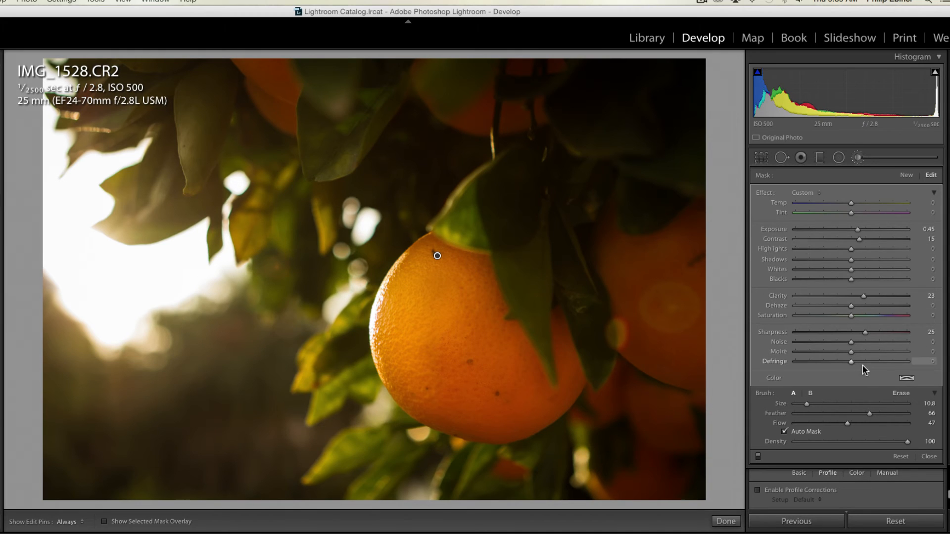
{"action": "mouse_move", "coordinate": [851, 278]}
{"action": "left_mouse_down"}
{"action": "mouse_move", "coordinate": [811, 278]}
{"action": "mouse_move", "coordinate": [836, 281]}
{"action": "left_mouse_up"}
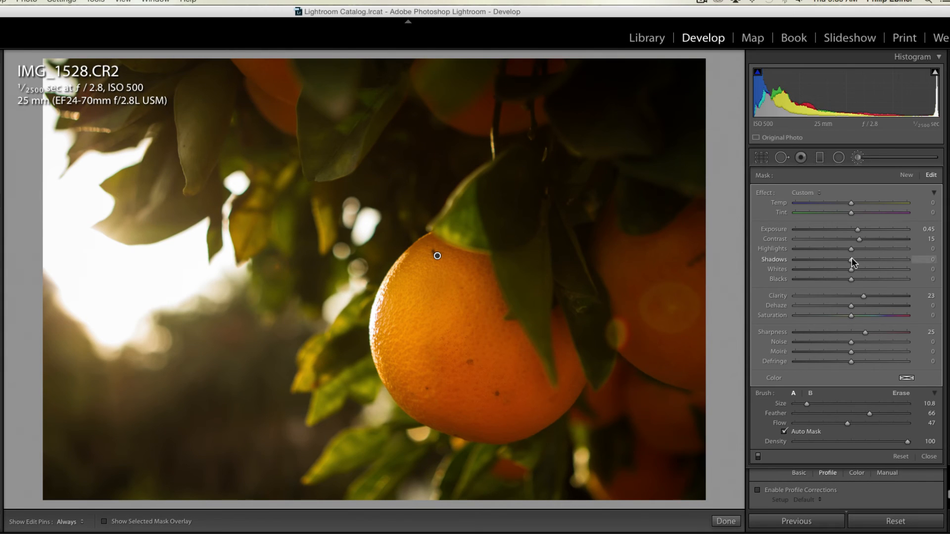
{"action": "mouse_move", "coordinate": [851, 259]}
{"action": "left_mouse_down"}
{"action": "mouse_move", "coordinate": [842, 259]}
{"action": "mouse_move", "coordinate": [865, 251]}
{"action": "left_mouse_up"}
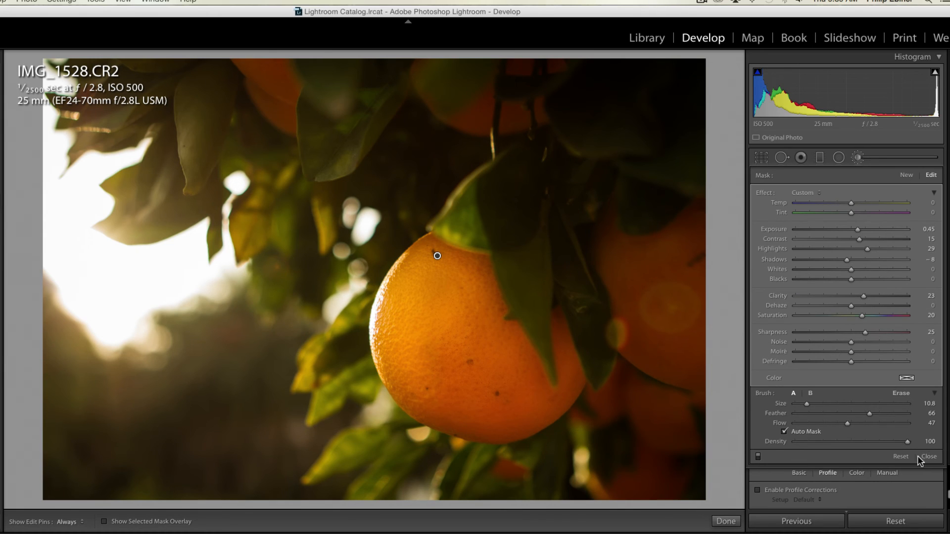
Step: Delete the orange's brush adjustment for comparison, undoing each deletion, set its Saturation to 13, and finish the brush edit
{"action": "key", "text": "Delete"}
{"action": "key", "text": "super+z"}
{"action": "mouse_move", "coordinate": [437, 255]}
{"action": "key", "text": "super+z"}
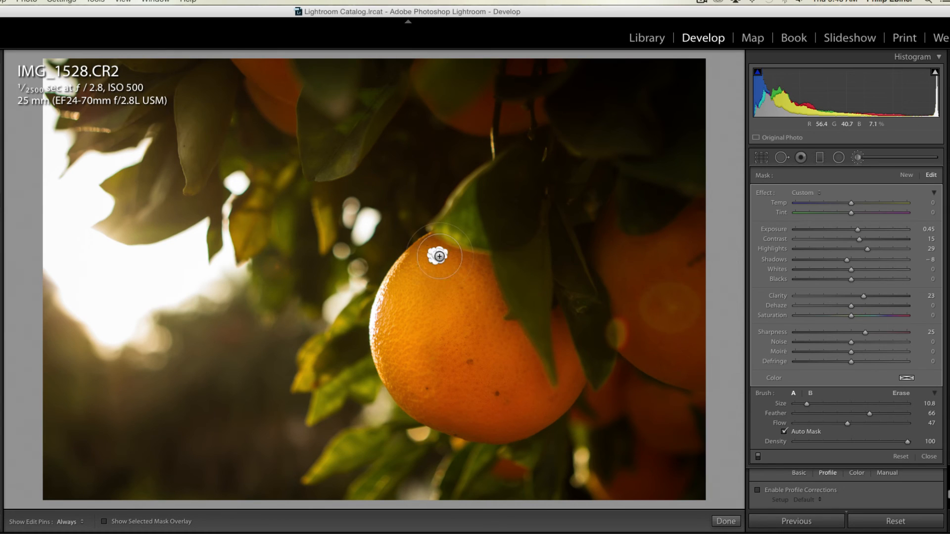
{"action": "key", "text": "BackSpace"}
{"action": "key", "text": "super+z"}
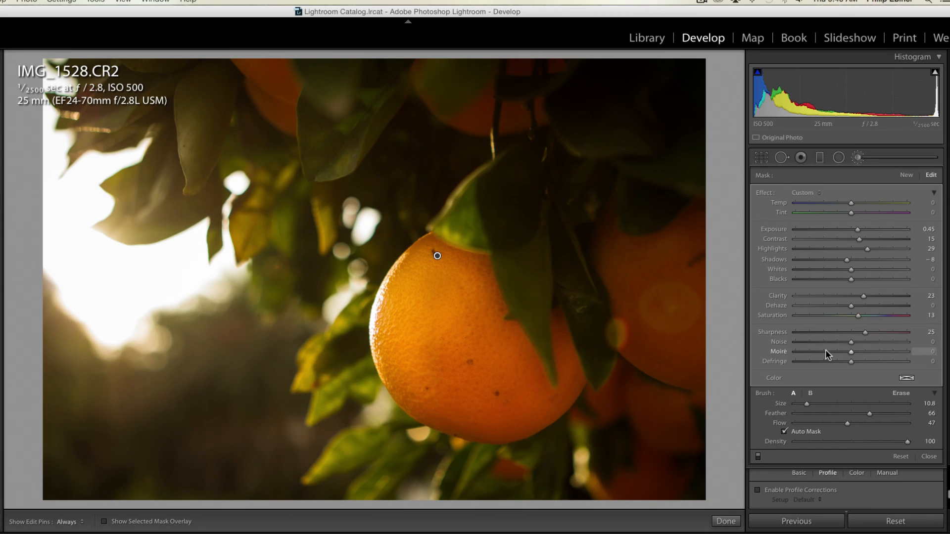
{"action": "key", "text": "Delete"}
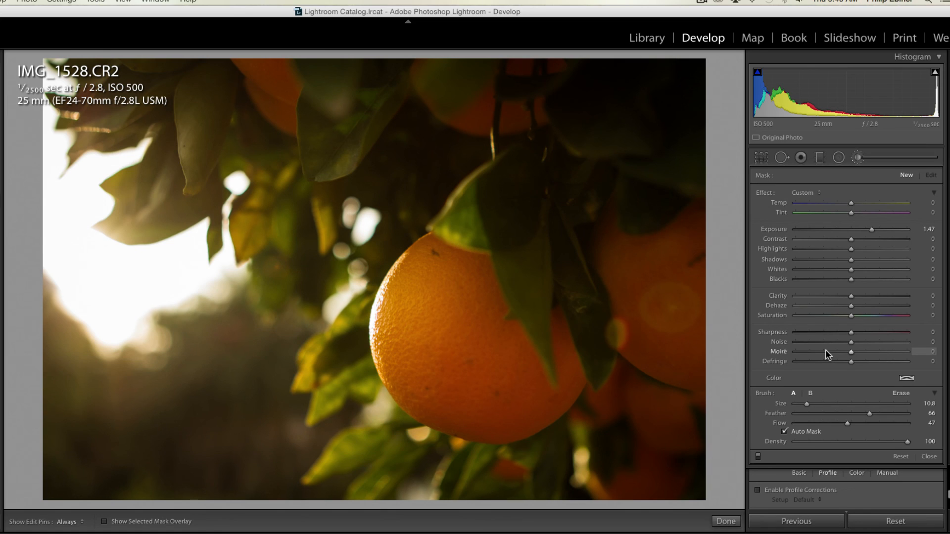
{"action": "key", "text": "super+z"}
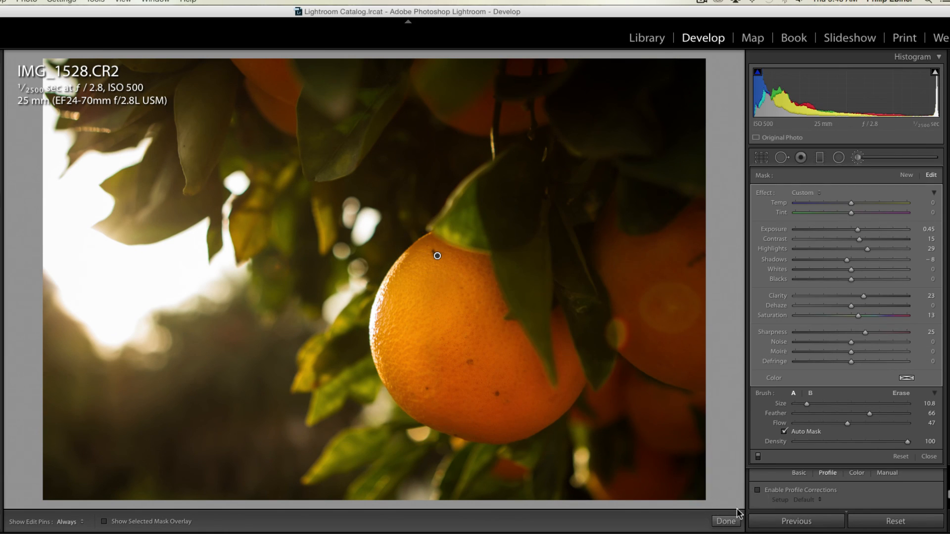
{"action": "left_click", "coordinate": [726, 522]}
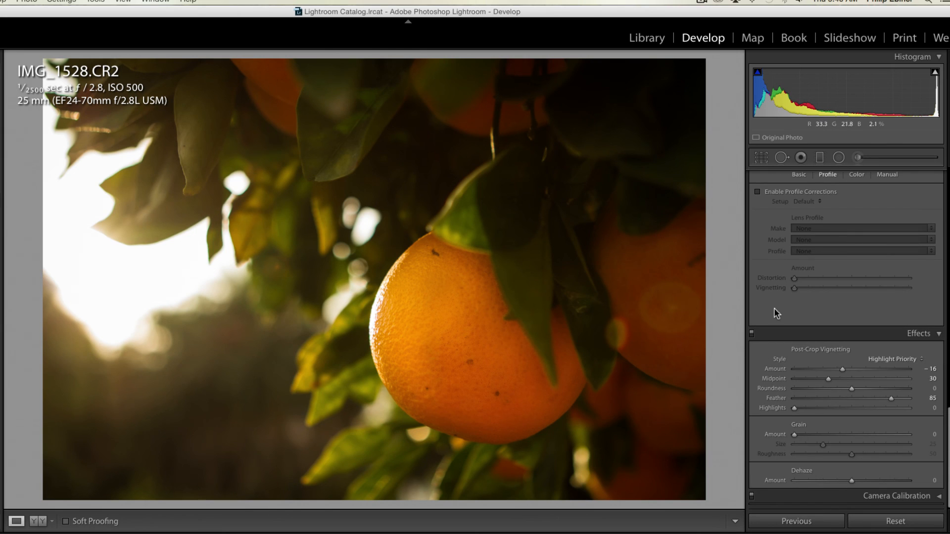
Step: Compare with the unedited photo by resetting all Develop settings and undoing the reset, twice
{"action": "left_click", "coordinate": [913, 524]}
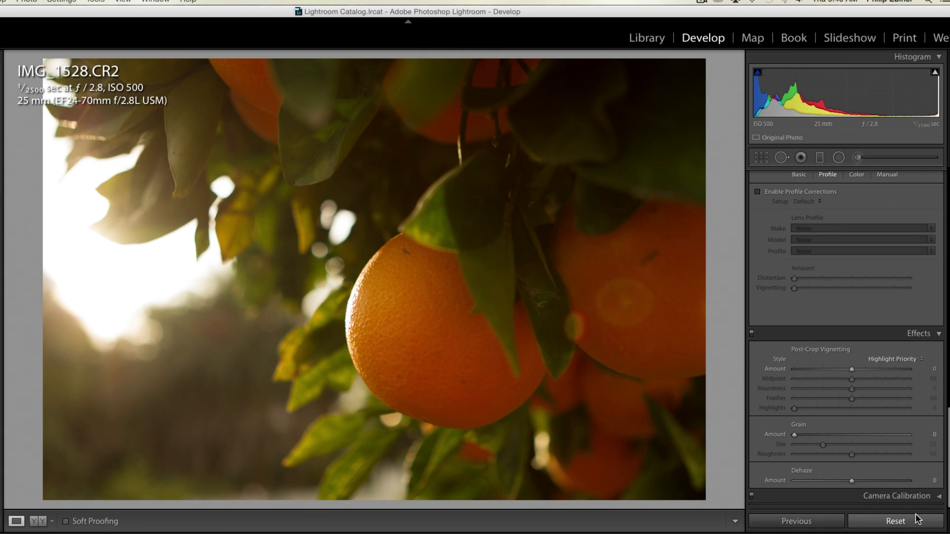
{"action": "key", "text": "super+z"}
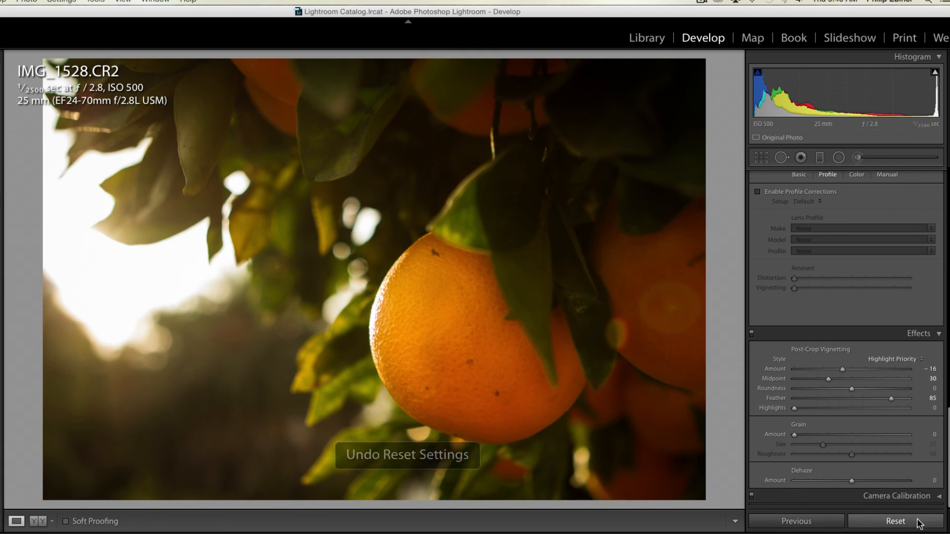
{"action": "left_click", "coordinate": [919, 524]}
{"action": "key", "text": "super+z"}
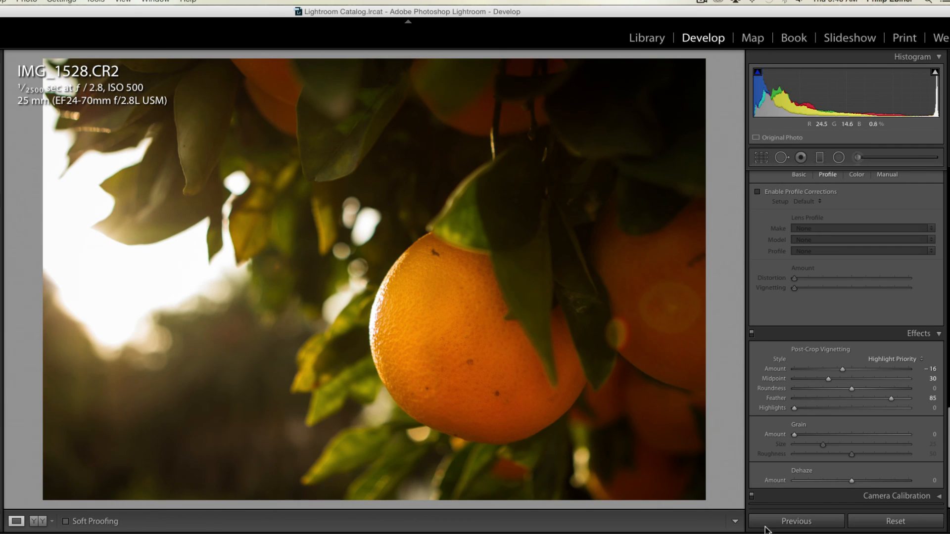
Step: Set the orange's brush adjustment to Exposure 0.41 and Highlights 22, and compare with the original by resetting all settings and undoing that
{"action": "left_click", "coordinate": [858, 158]}
{"action": "left_click", "coordinate": [437, 256]}
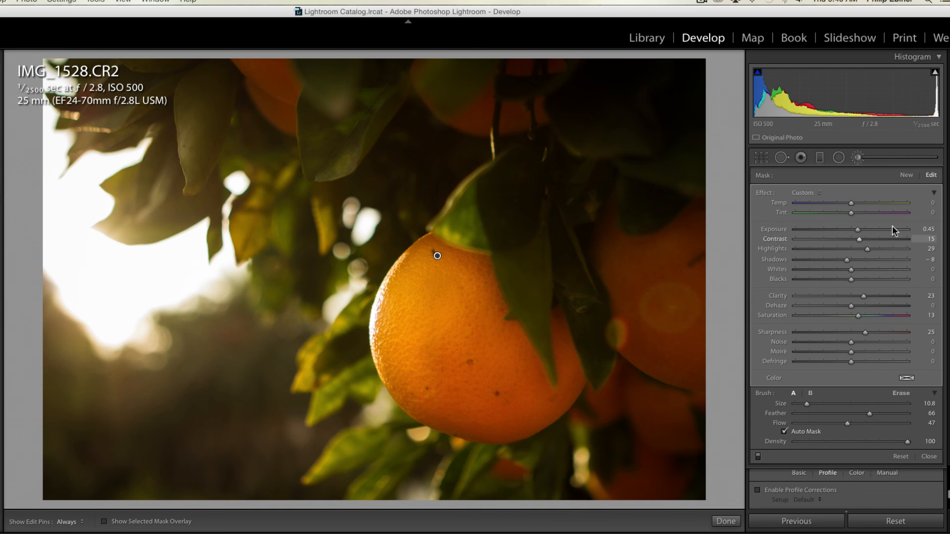
{"action": "left_click_drag", "start_coordinate": [872, 246], "coordinate": [857, 230]}
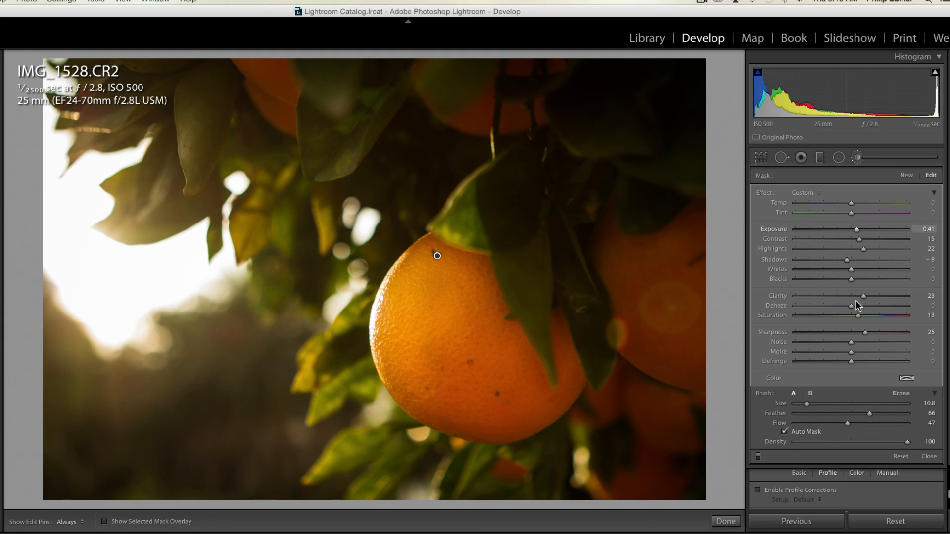
{"action": "left_click", "coordinate": [726, 521]}
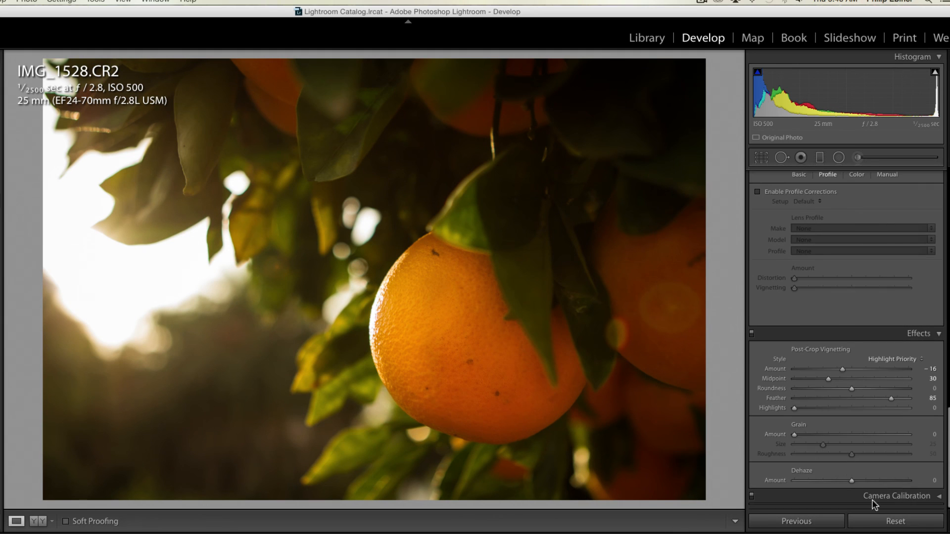
{"action": "left_click", "coordinate": [897, 521]}
{"action": "key", "text": "super+z"}
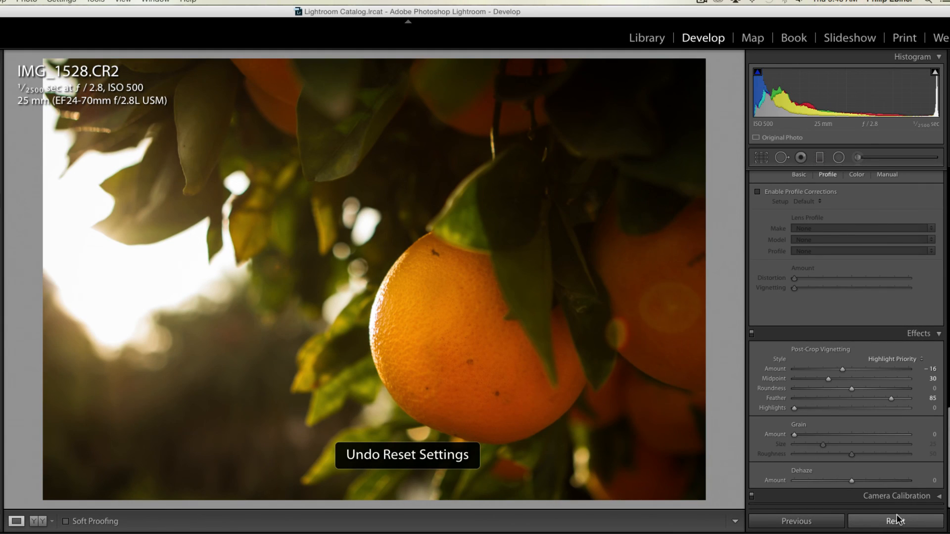